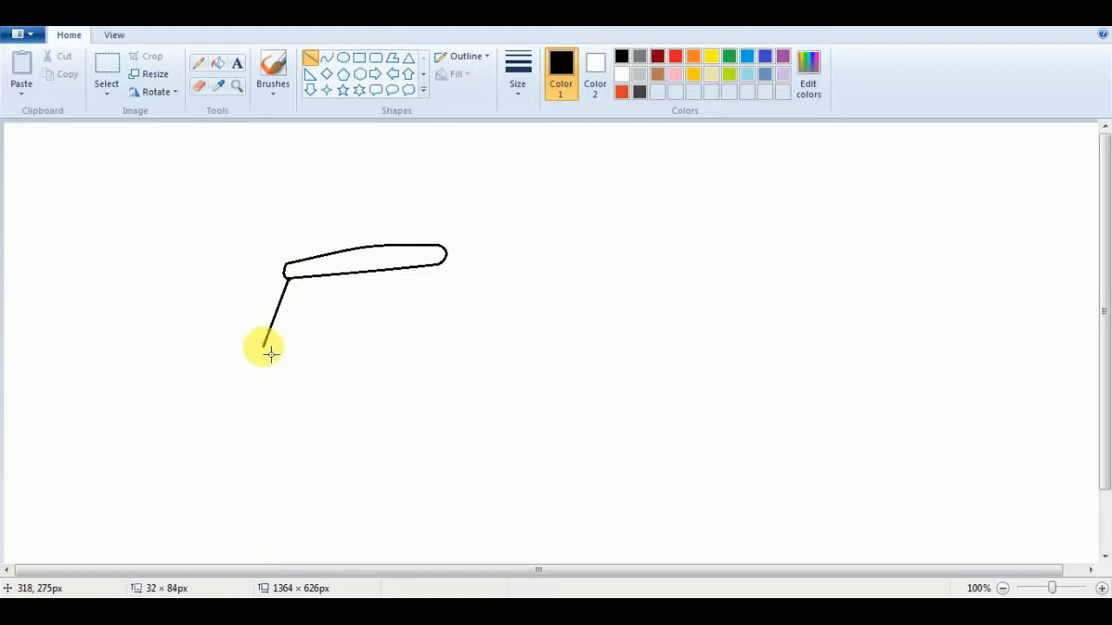
Complete the windshield outline with straight lines and draw the top and side edges of the front panel below it.
mouse_move(270, 353)
mouse_down()
mouse_move(260, 363)
mouse_move(398, 354)
mouse_up()
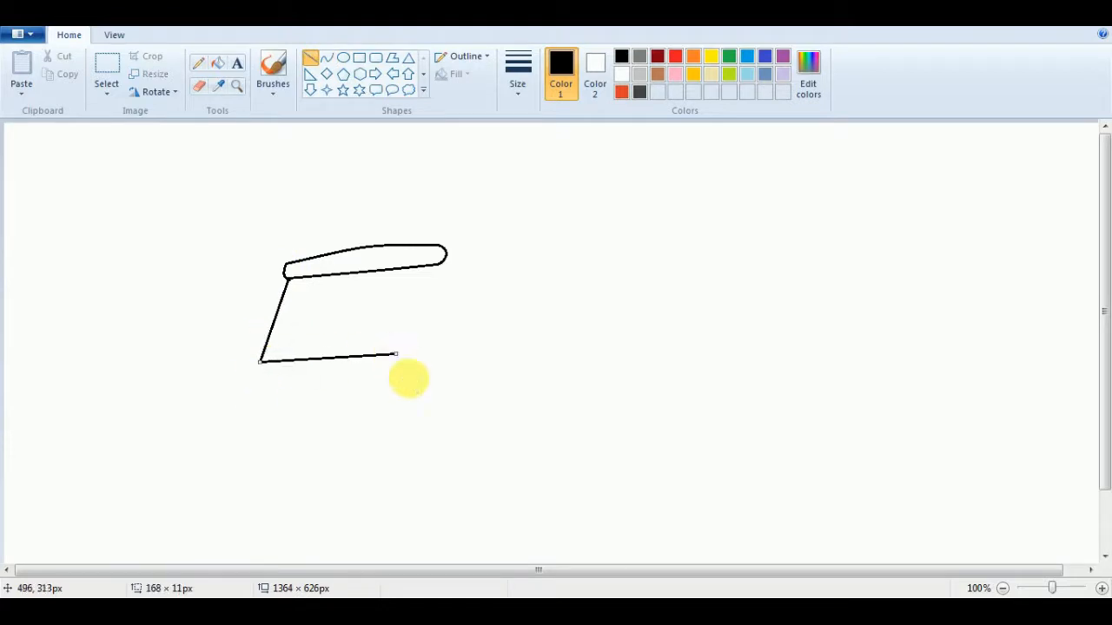
drag(440, 263, 408, 359)
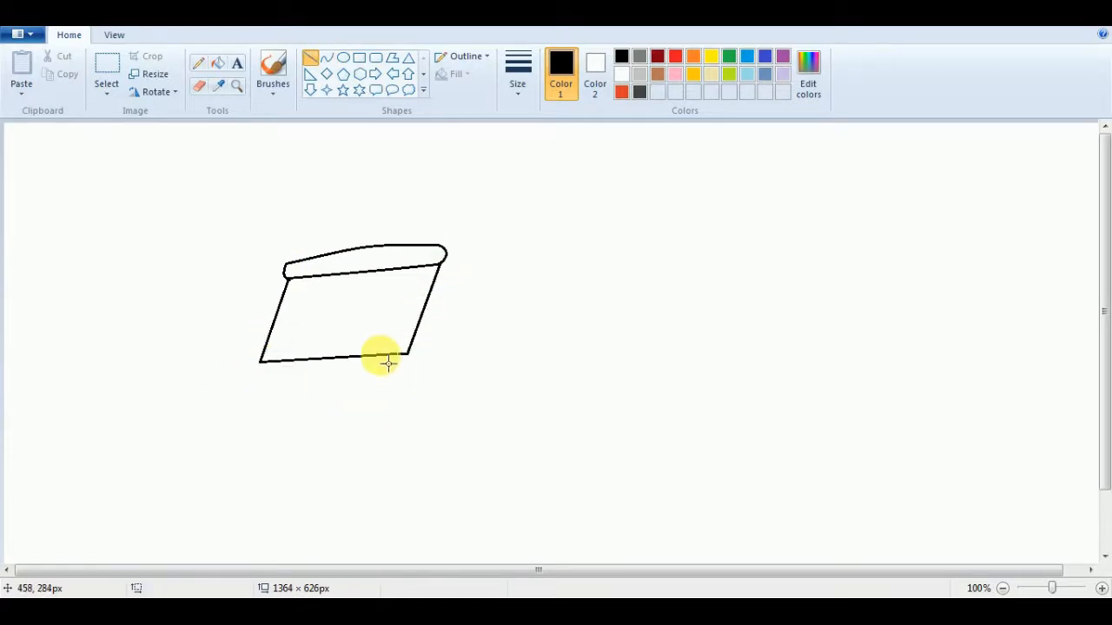
drag(260, 362, 267, 471)
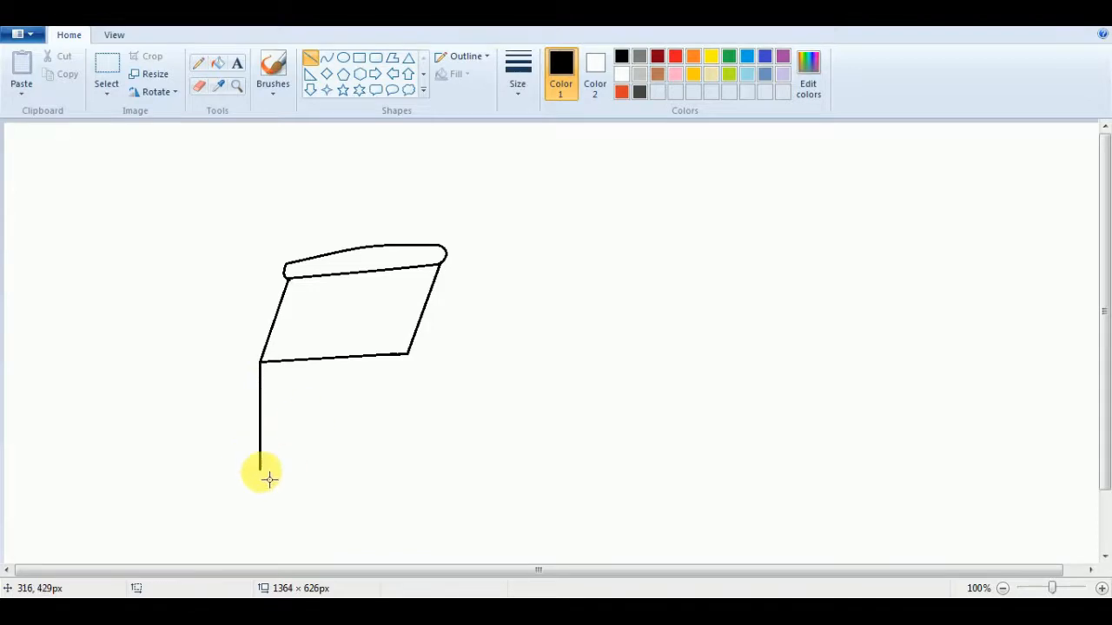
mouse_move(261, 370)
mouse_down()
mouse_move(410, 373)
mouse_move(362, 372)
mouse_move(422, 359)
mouse_move(420, 465)
mouse_move(414, 459)
mouse_up()
drag(260, 480, 358, 495)
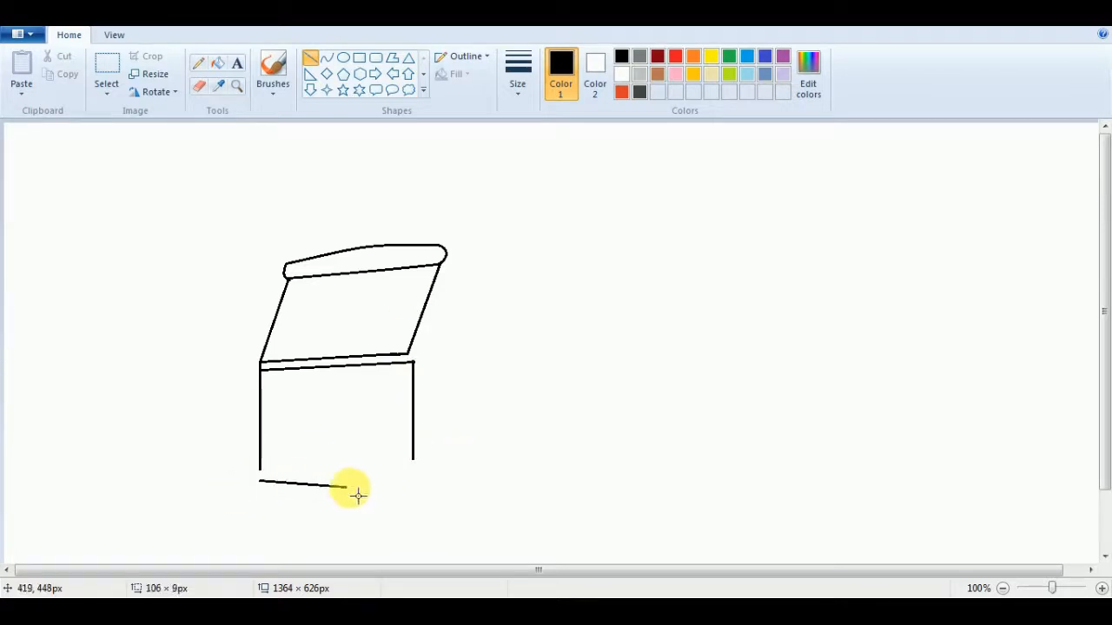
drag(268, 477, 260, 493)
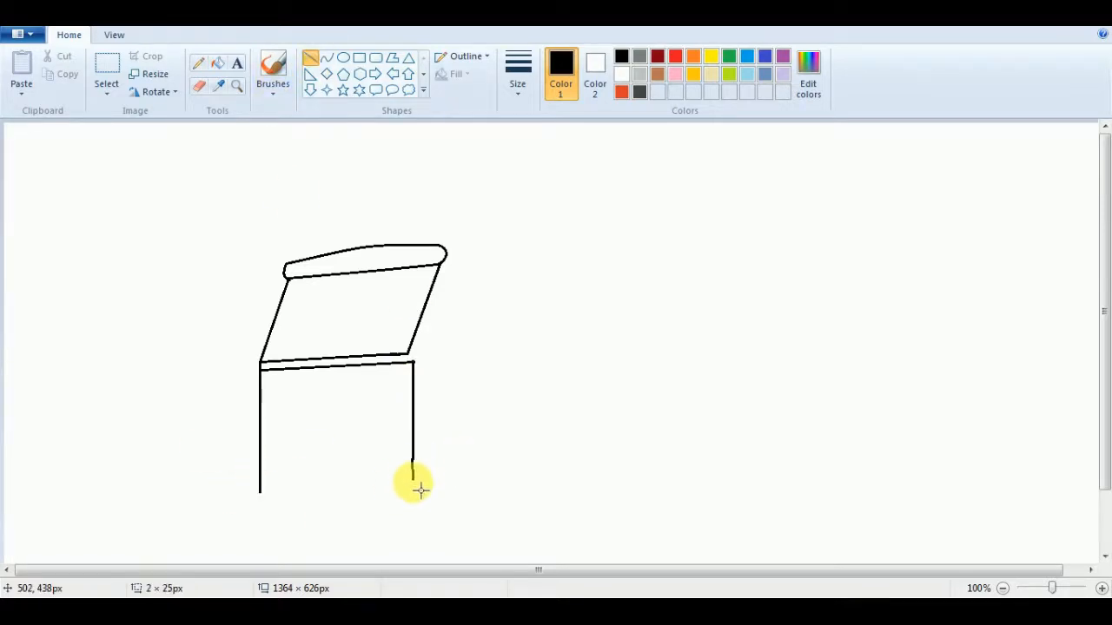
mouse_move(417, 487)
mouse_down()
mouse_move(419, 465)
mouse_move(426, 482)
mouse_up()
Draw the front bumper below the front panel with two long, slightly curved lines joined by a rounded front end.
click(326, 57)
mouse_move(260, 492)
mouse_down()
mouse_move(402, 500)
mouse_move(469, 489)
mouse_move(419, 508)
mouse_up()
click(419, 508)
drag(260, 506, 465, 520)
drag(424, 519, 258, 507)
Add curved headlight outlines in both lower corners of the front panel.
click(325, 57)
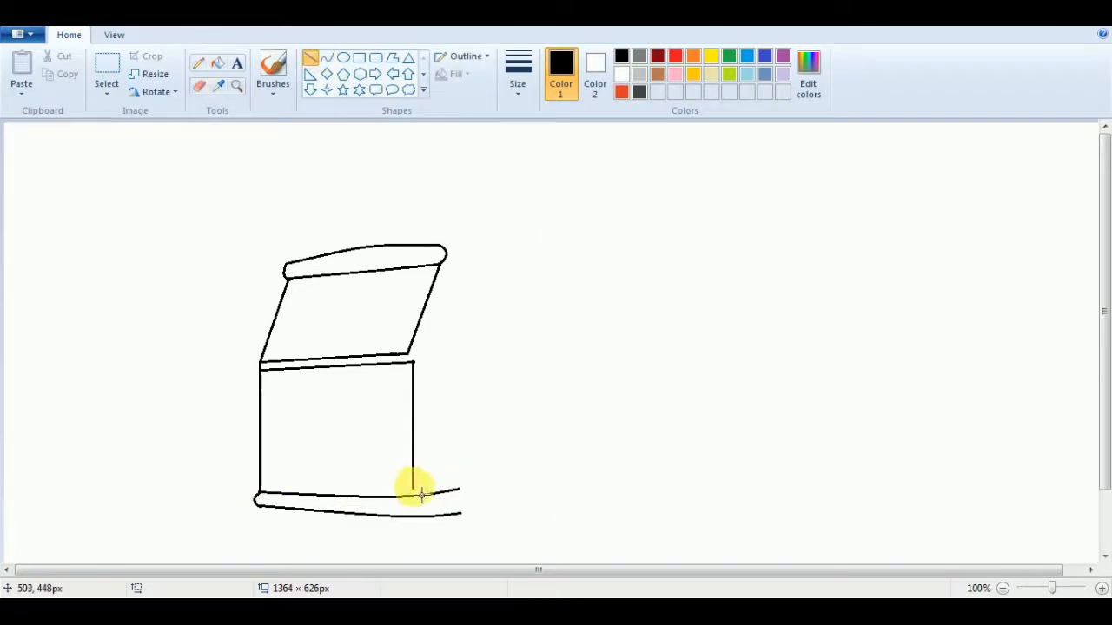
drag(413, 471, 394, 504)
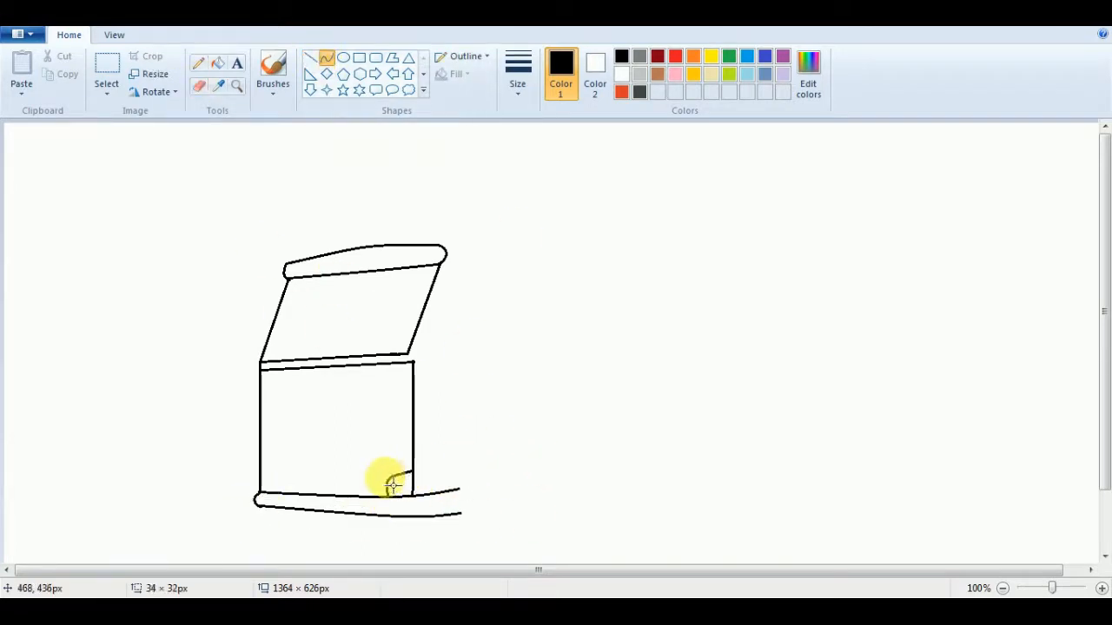
click(392, 485)
drag(258, 482, 268, 498)
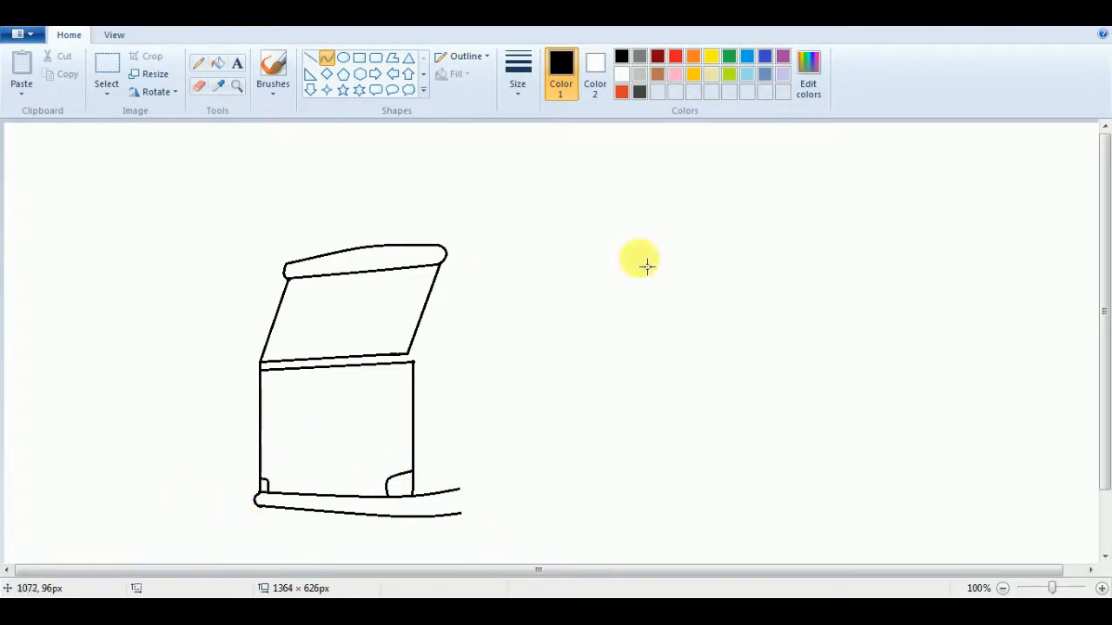
Draw a four-sided grille frame with rounded corners in the middle of the front panel.
drag(289, 401, 379, 398)
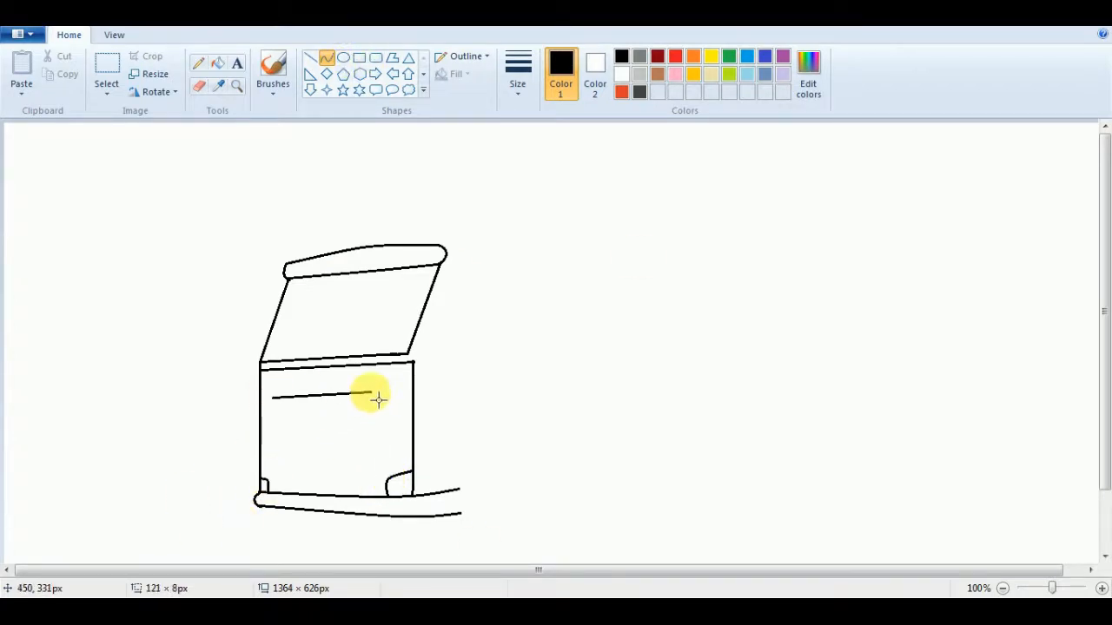
click(311, 58)
mouse_move(272, 410)
mouse_down()
mouse_move(280, 460)
mouse_move(372, 467)
mouse_move(365, 449)
mouse_move(386, 407)
mouse_move(397, 435)
mouse_move(379, 453)
mouse_up()
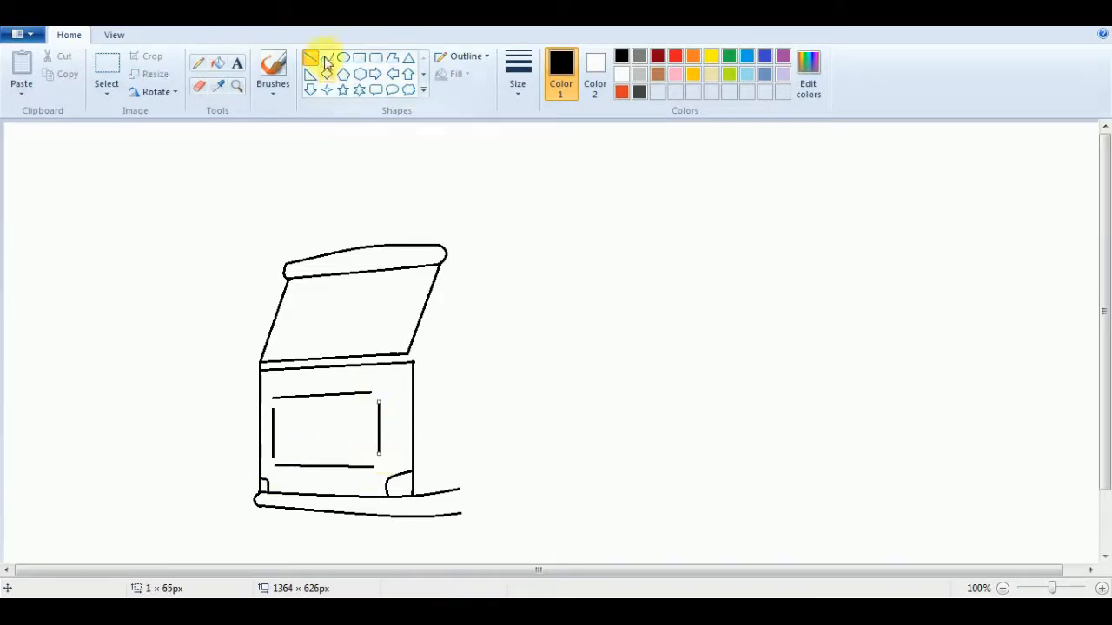
click(326, 58)
drag(371, 395, 379, 404)
drag(379, 453, 386, 474)
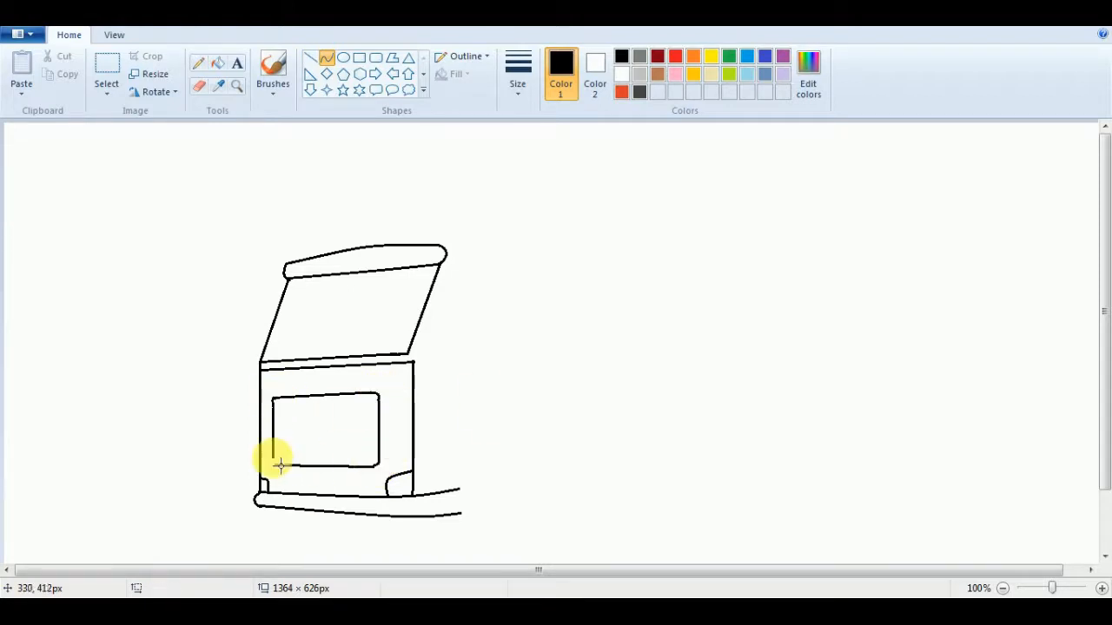
drag(275, 454, 275, 467)
Draw four horizontal straight slats inside the grille frame.
click(310, 58)
drag(285, 411, 361, 413)
mouse_move(285, 427)
mouse_down()
mouse_move(360, 429)
mouse_move(357, 441)
mouse_up()
drag(285, 454, 363, 458)
click(397, 422)
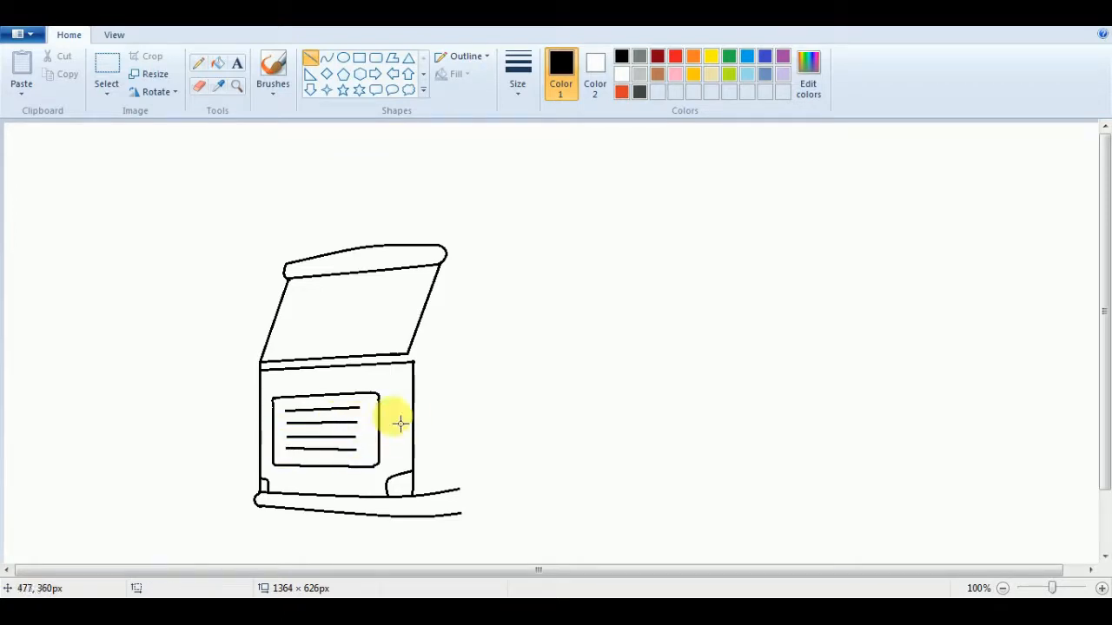
Outline the cab's side with a slanted pillar line, a roof line and a vertical rear edge, rounding the upper rear corner.
drag(458, 259, 422, 368)
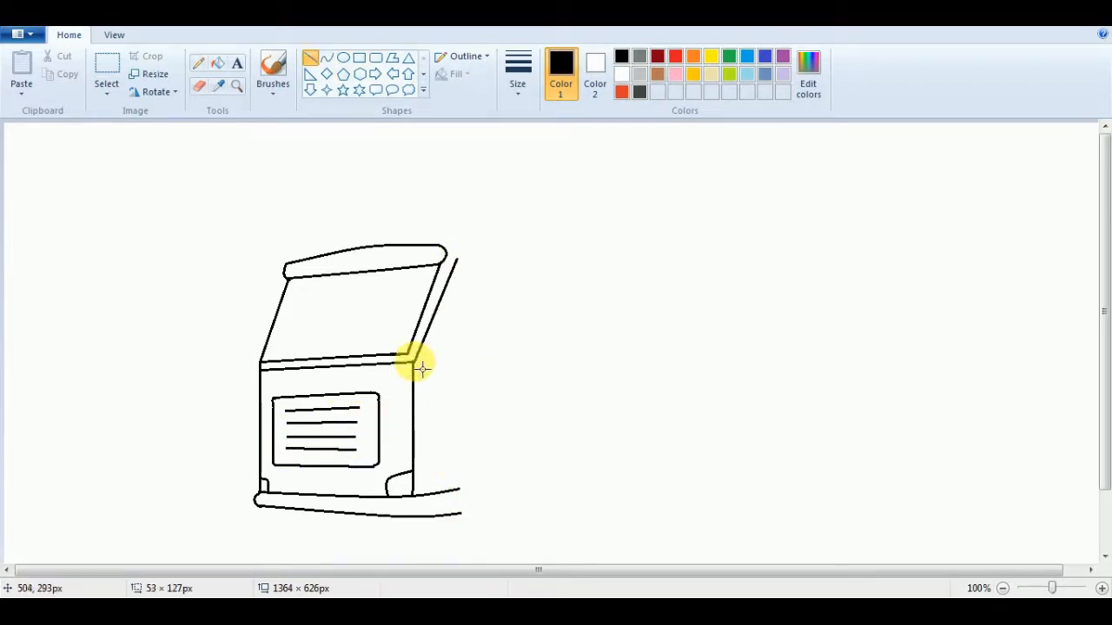
mouse_move(457, 259)
mouse_down()
mouse_move(447, 265)
mouse_move(471, 248)
mouse_move(548, 256)
mouse_up()
mouse_move(549, 258)
mouse_down()
mouse_move(559, 452)
mouse_move(551, 426)
mouse_up()
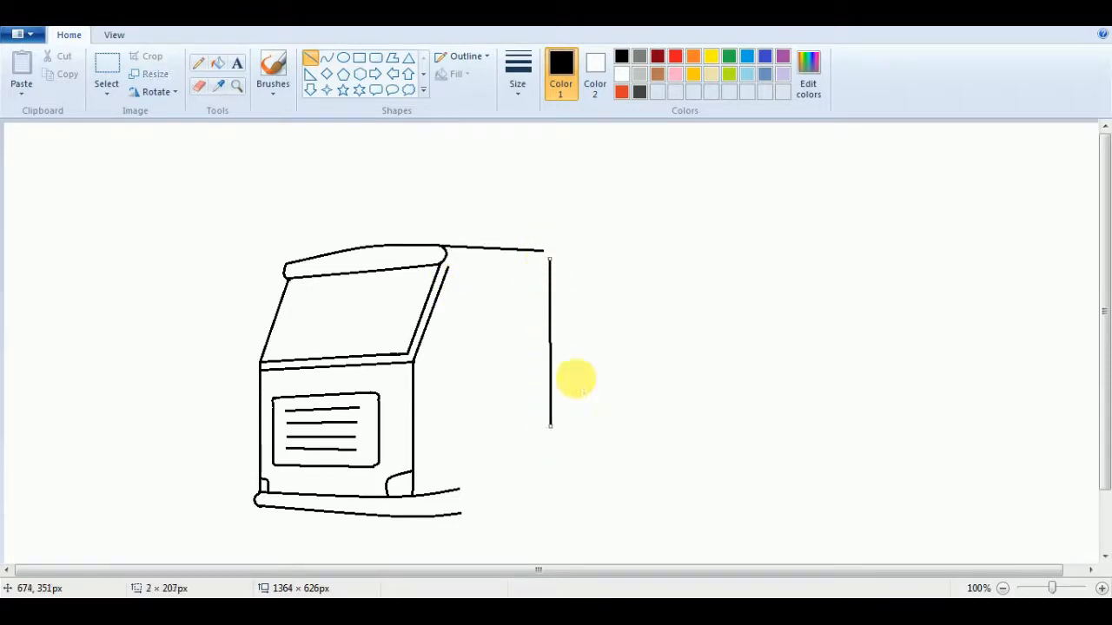
click(328, 57)
drag(548, 248, 555, 257)
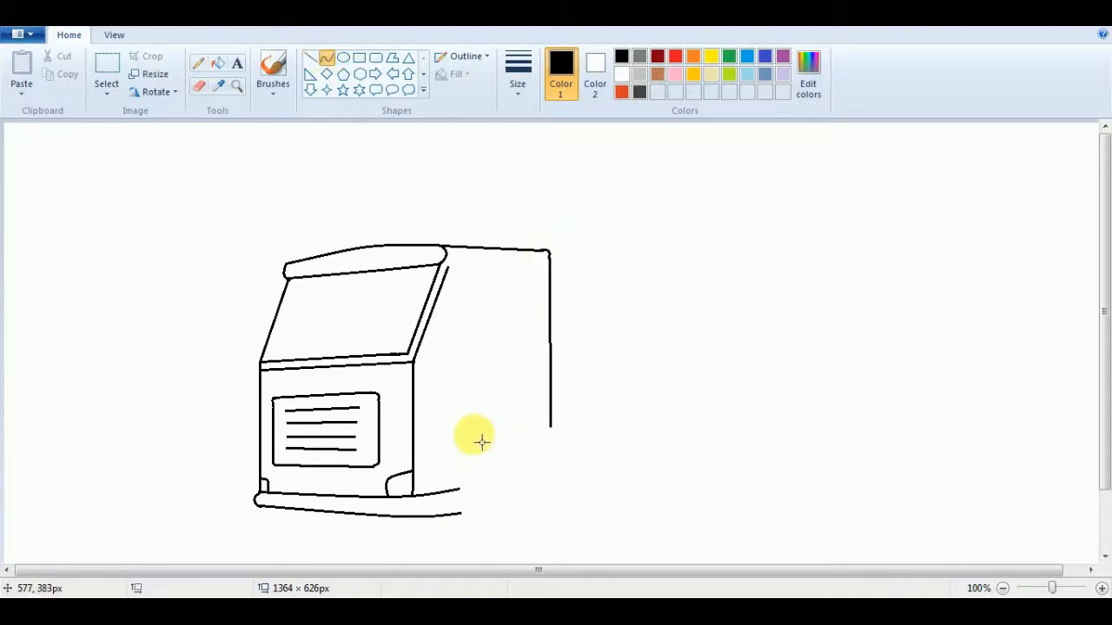
Draw the door's top and rear edges inside the cab's side outline and add a curved trim line along the bumper.
click(310, 57)
drag(447, 267, 537, 276)
drag(537, 276, 540, 431)
drag(261, 493, 454, 499)
mouse_move(338, 507)
mouse_down()
mouse_move(325, 509)
mouse_move(420, 515)
mouse_up()
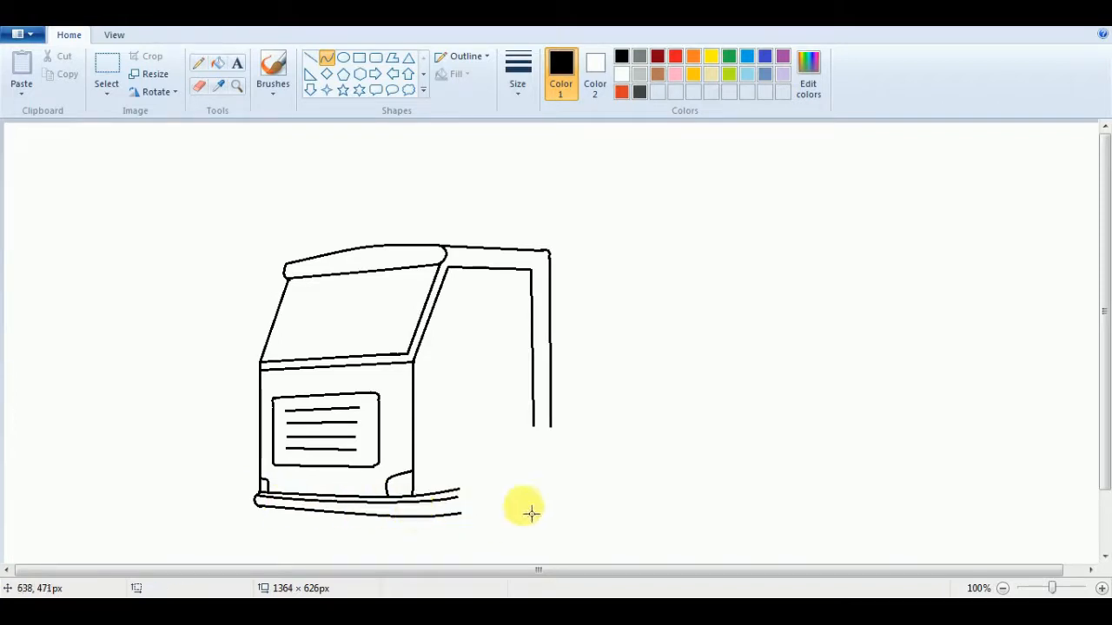
Draw the top, rear and bottom edges of the side window inside the door with straight lines.
click(310, 57)
mouse_move(456, 284)
mouse_down()
mouse_move(518, 287)
mouse_move(517, 332)
mouse_up()
key(ctrl+z)
key(ctrl+z)
mouse_move(459, 280)
mouse_down()
mouse_move(518, 283)
mouse_move(526, 337)
mouse_up()
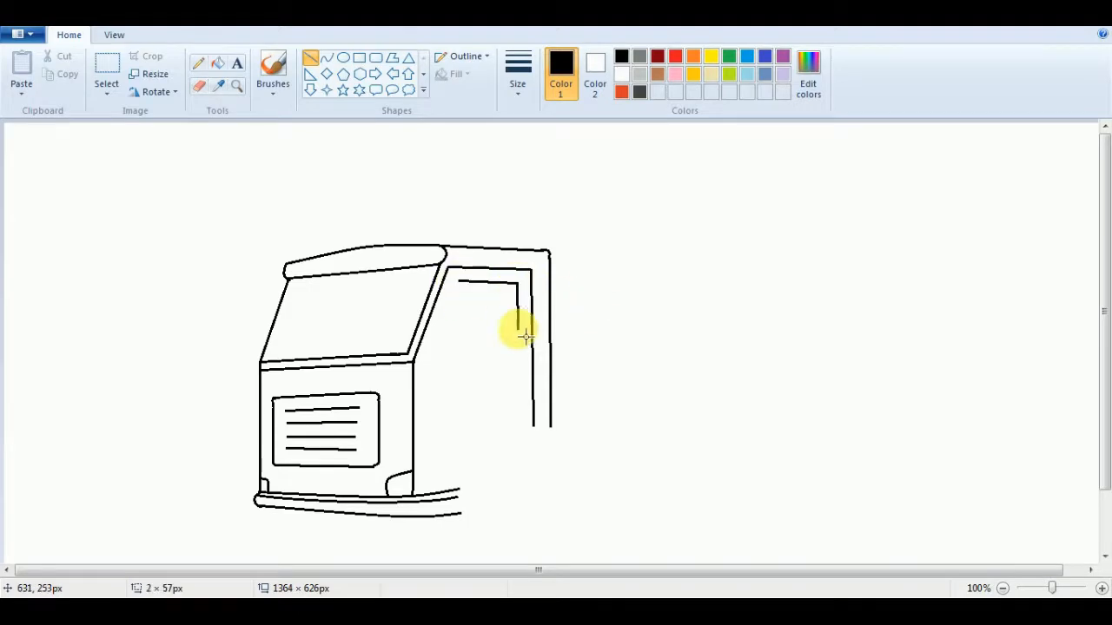
drag(459, 345, 517, 343)
Add a narrow rounded-rectangle mirror, about 16 × 49 px, at the window's front edge and close the bumper's open rear end.
click(375, 57)
drag(454, 282, 468, 323)
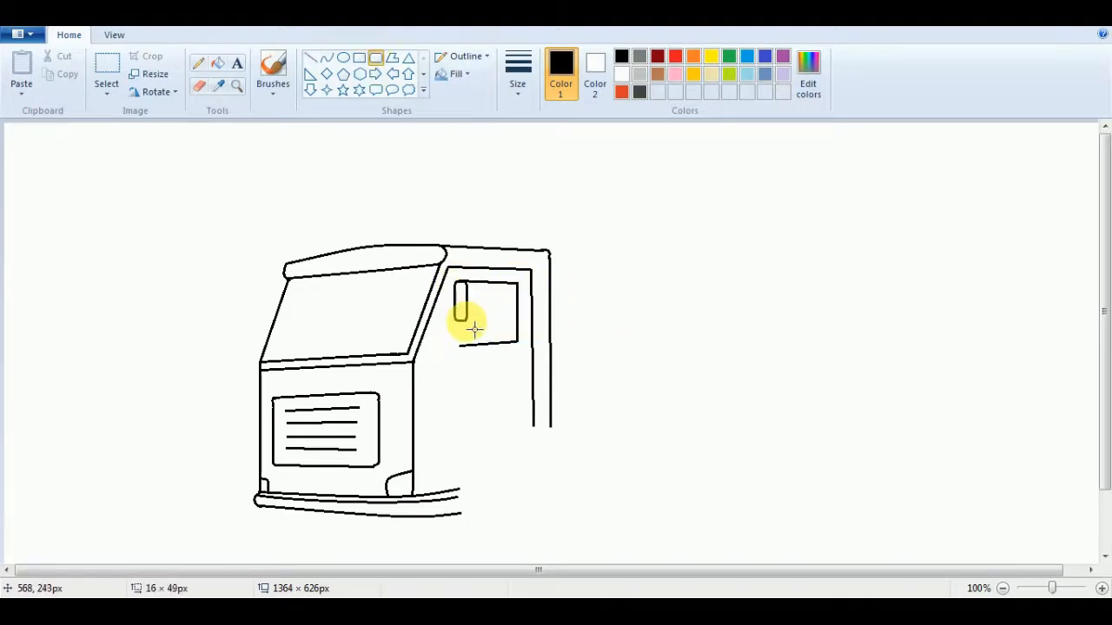
click(481, 385)
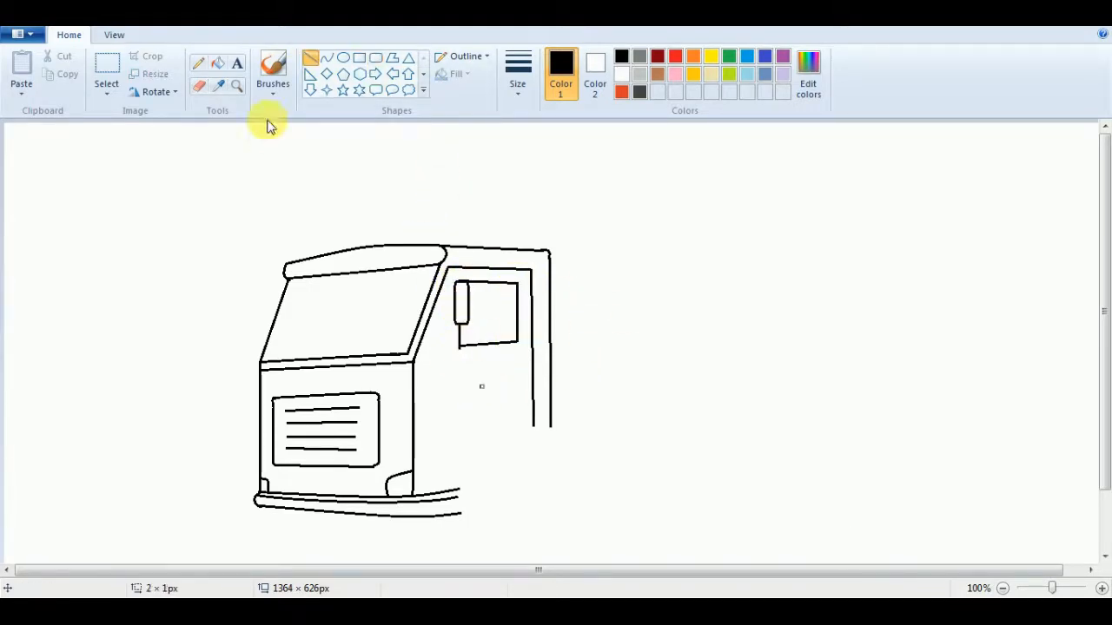
click(198, 86)
click(310, 58)
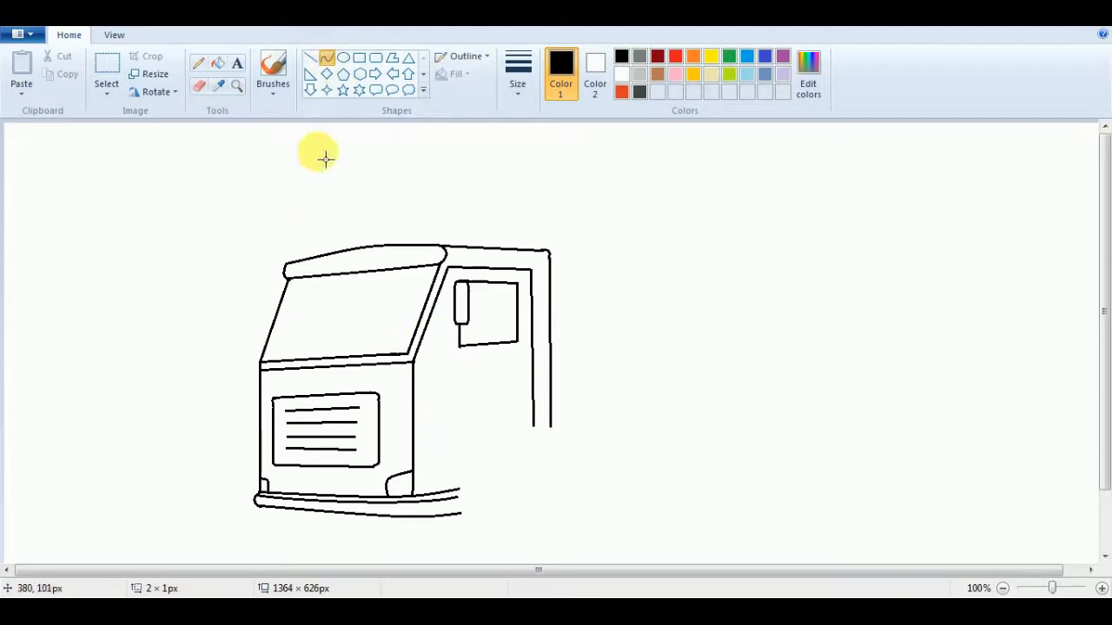
drag(458, 494, 461, 510)
drag(538, 428, 462, 515)
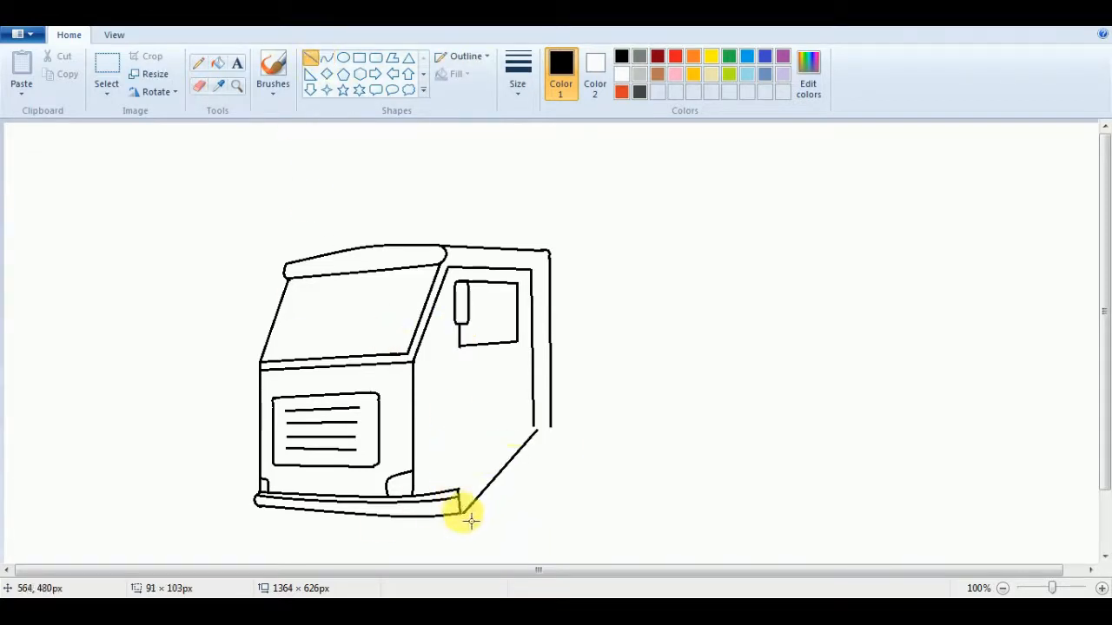
key(ctrl+z)
click(326, 58)
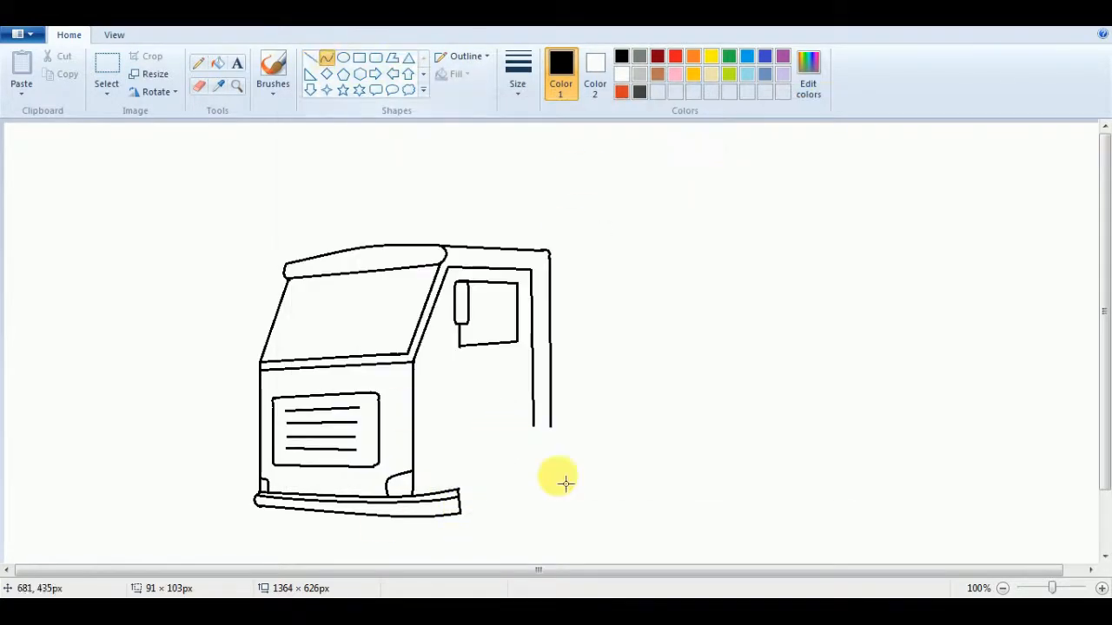
drag(557, 427, 463, 513)
mouse_move(511, 470)
mouse_down()
mouse_move(465, 456)
mouse_move(491, 437)
mouse_move(466, 518)
mouse_move(512, 481)
mouse_move(488, 499)
mouse_move(523, 449)
mouse_move(522, 482)
mouse_move(573, 407)
mouse_move(465, 512)
mouse_move(514, 453)
mouse_up()
key(ctrl+z)
drag(465, 513, 552, 441)
drag(519, 456, 514, 451)
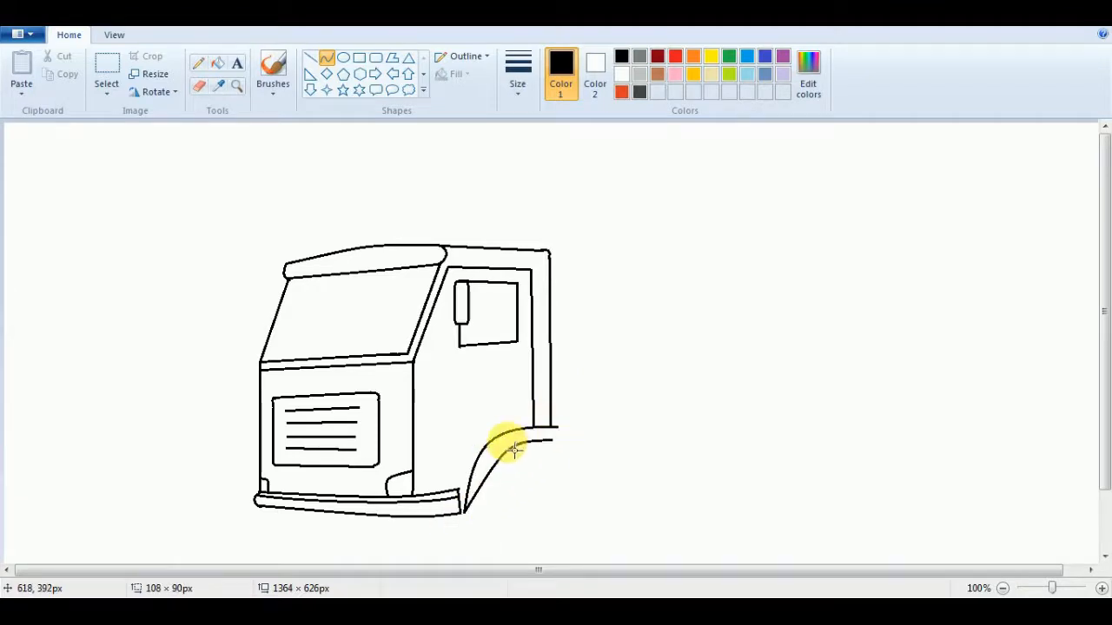
key(ctrl+z)
Draw a curved fender from the bumper's rear end to a rounded tip behind the cab and extend the cab's rear edges to it.
drag(462, 513, 566, 437)
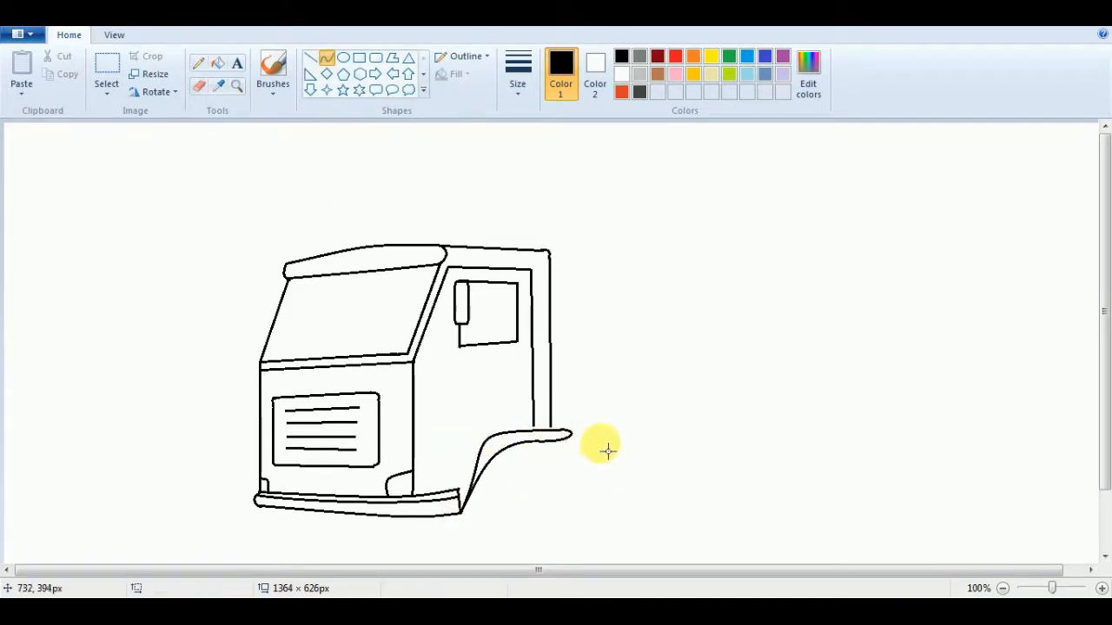
click(311, 58)
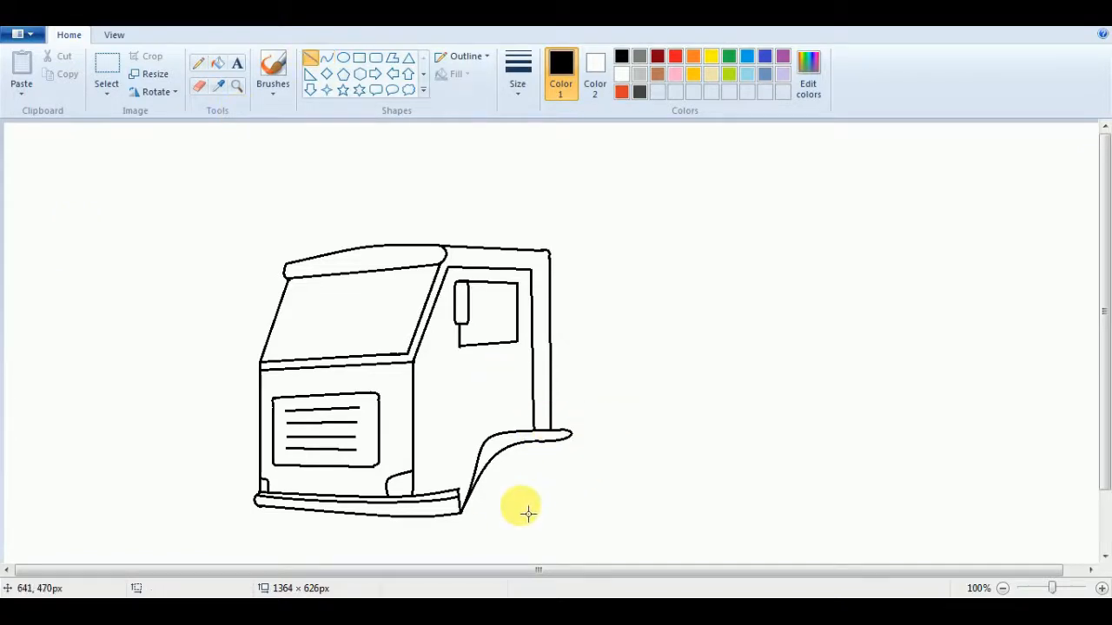
Draw the front wheel as an upright ellipse about 110 px tall and fit it under the fender.
click(343, 59)
mouse_move(499, 467)
mouse_down()
mouse_move(583, 554)
mouse_move(567, 558)
mouse_up()
drag(531, 510, 527, 497)
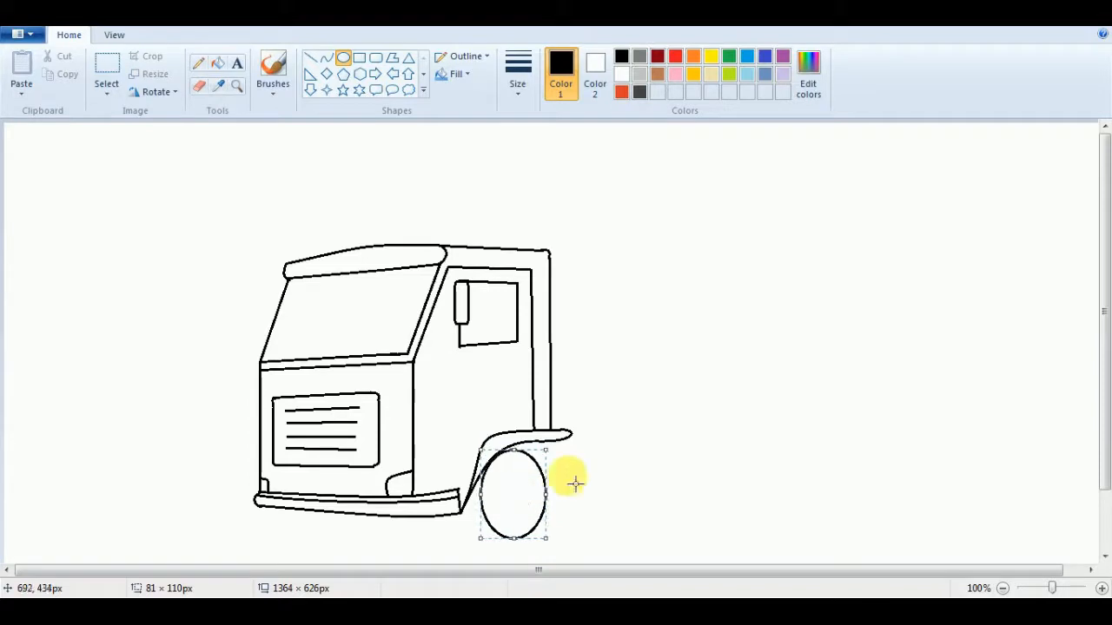
click(475, 517)
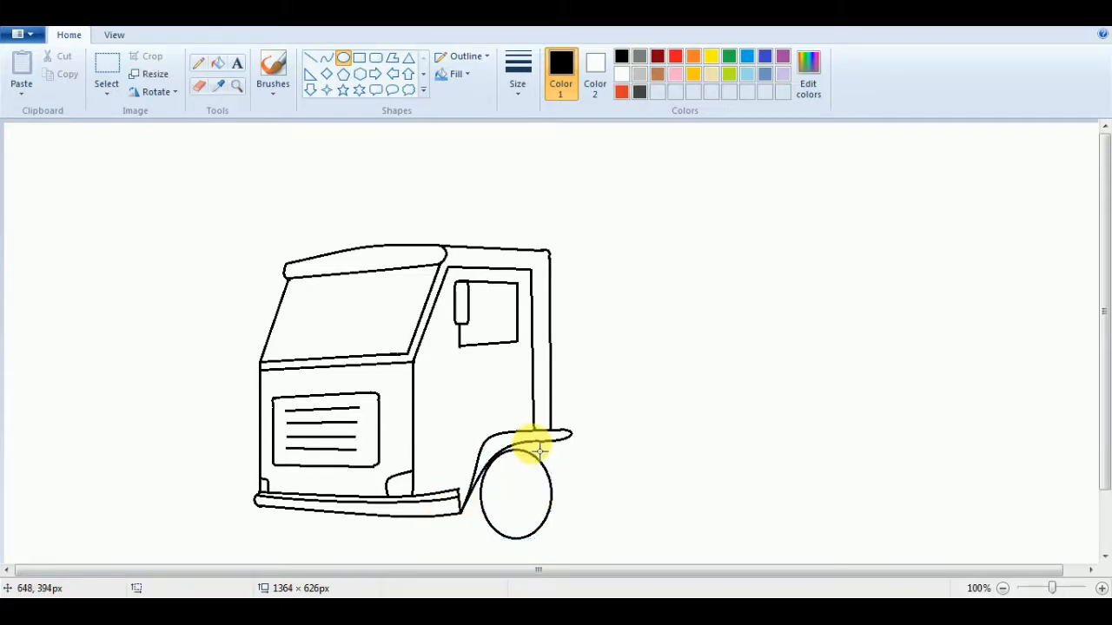
click(316, 60)
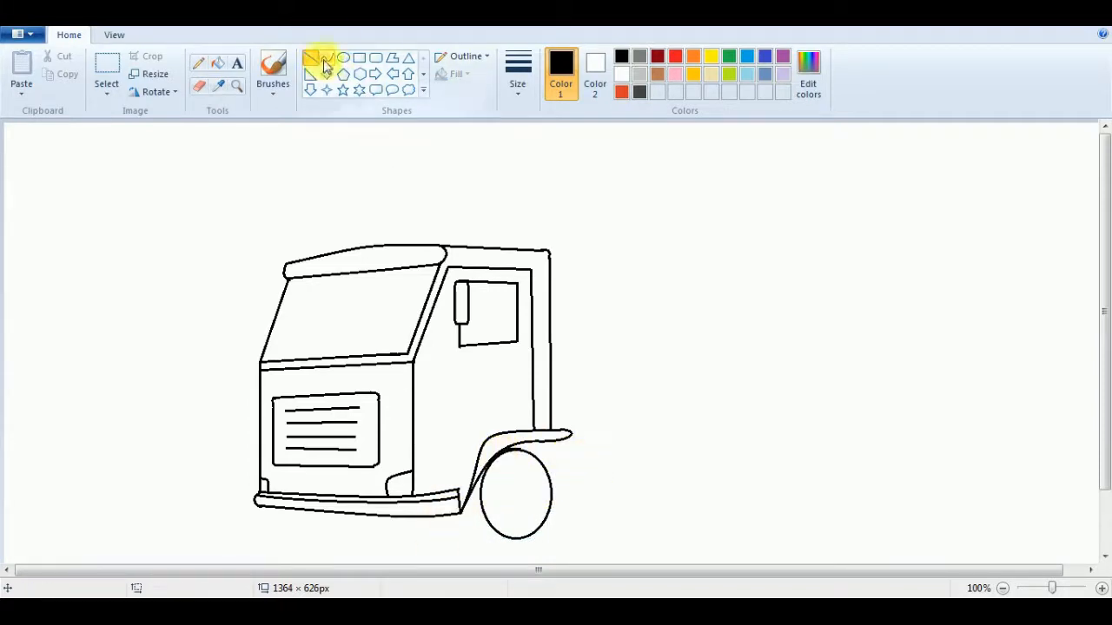
click(325, 59)
drag(460, 522, 520, 545)
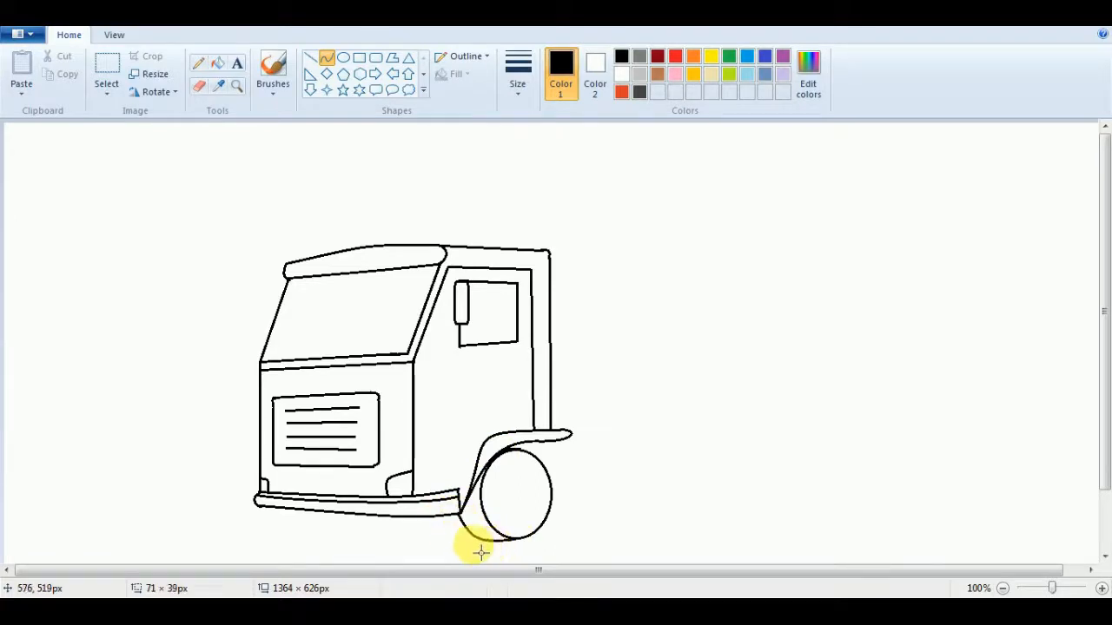
click(481, 553)
key(ctrl+z)
Draw a curve from the bumper's rear end to the bottom of the wheel to give the tire thickness.
drag(461, 513, 516, 540)
click(499, 551)
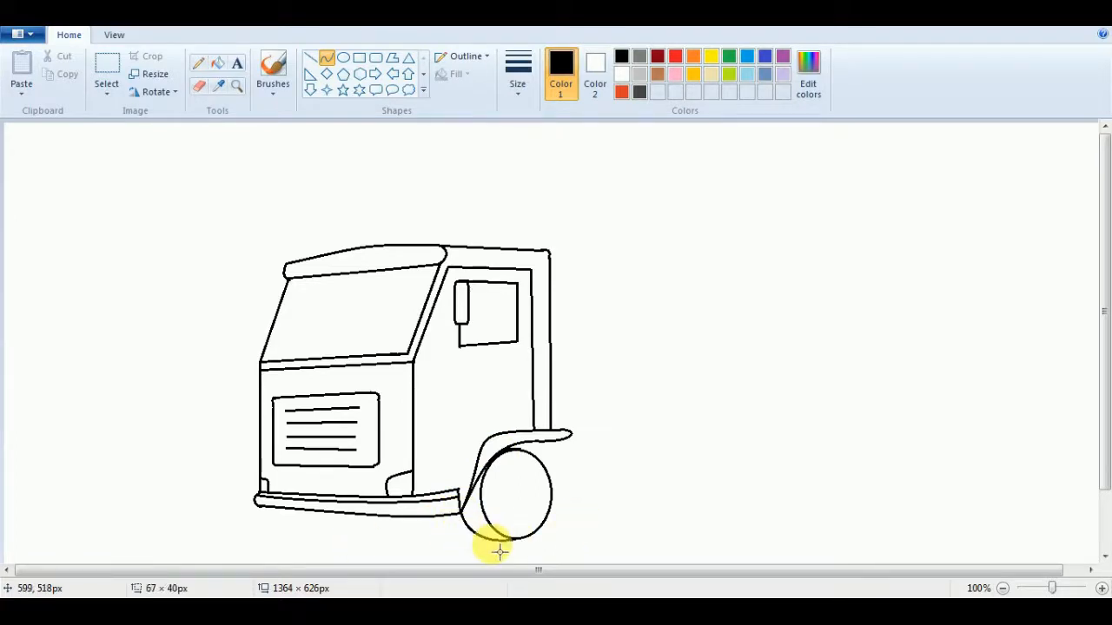
click(492, 549)
Draw a curved mudguard from the fender down behind the wheel and close its lower end with straight lines.
click(620, 516)
mouse_move(539, 448)
mouse_down()
mouse_move(573, 490)
mouse_move(561, 454)
mouse_move(585, 520)
mouse_up()
drag(581, 491, 571, 518)
click(588, 488)
click(310, 58)
key(ctrl+z)
click(624, 492)
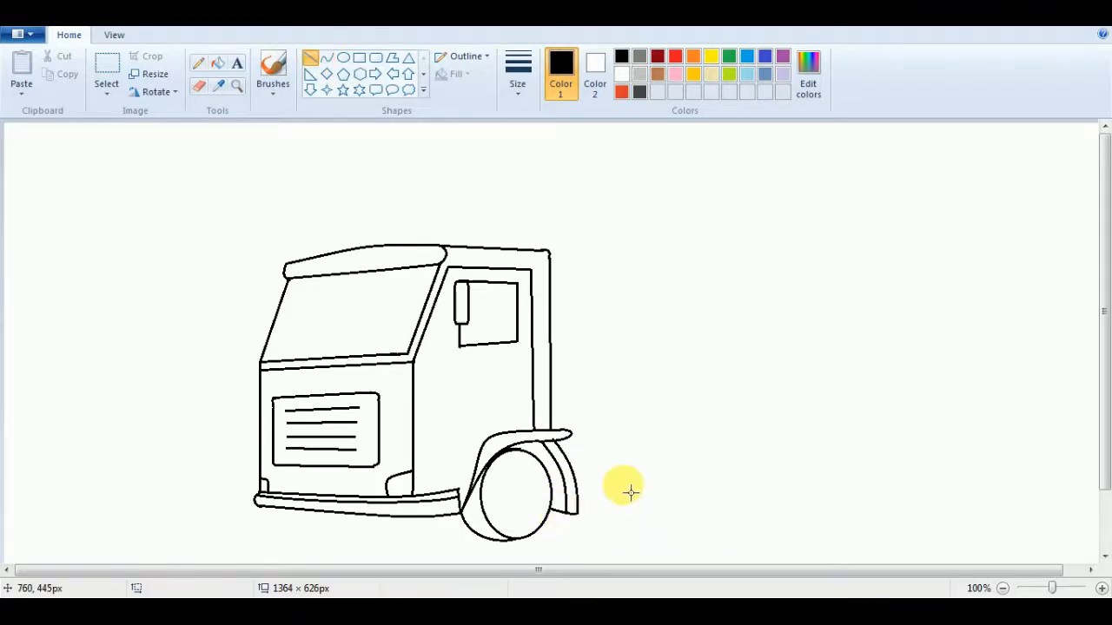
Draw an S-shaped curve, about 107 × 87 px, from the windshield's lower corner to the fender and add a small polygon door handle.
click(327, 58)
drag(419, 368, 489, 445)
mouse_move(450, 395)
mouse_down()
mouse_move(447, 378)
mouse_move(473, 371)
mouse_up()
mouse_move(452, 428)
mouse_down()
mouse_move(427, 424)
mouse_move(588, 390)
mouse_move(498, 431)
mouse_move(471, 390)
mouse_move(425, 429)
mouse_up()
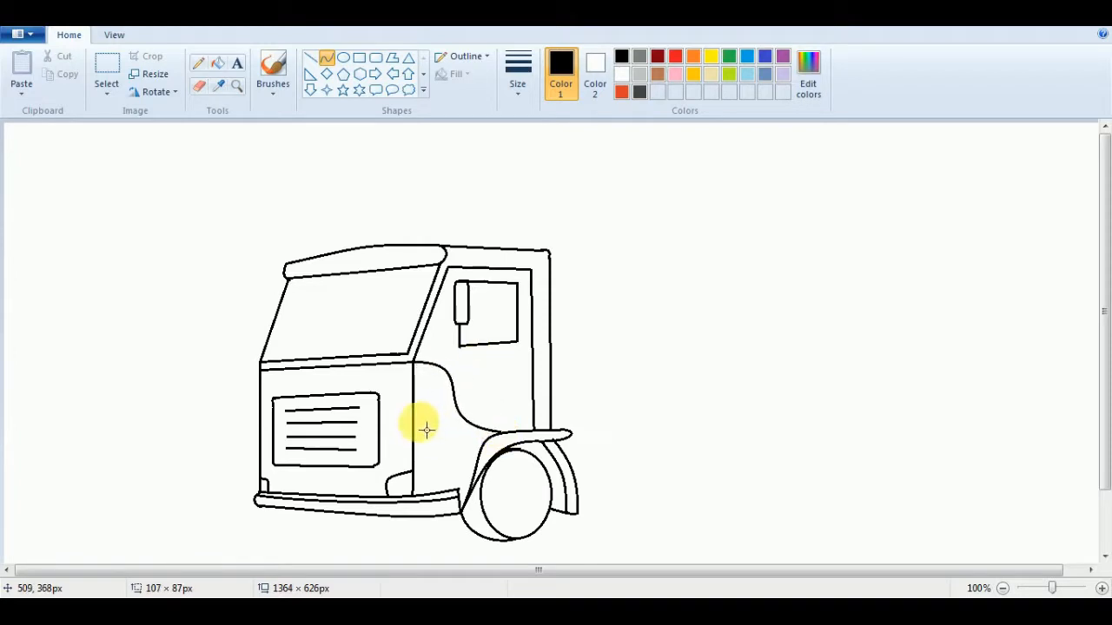
click(392, 58)
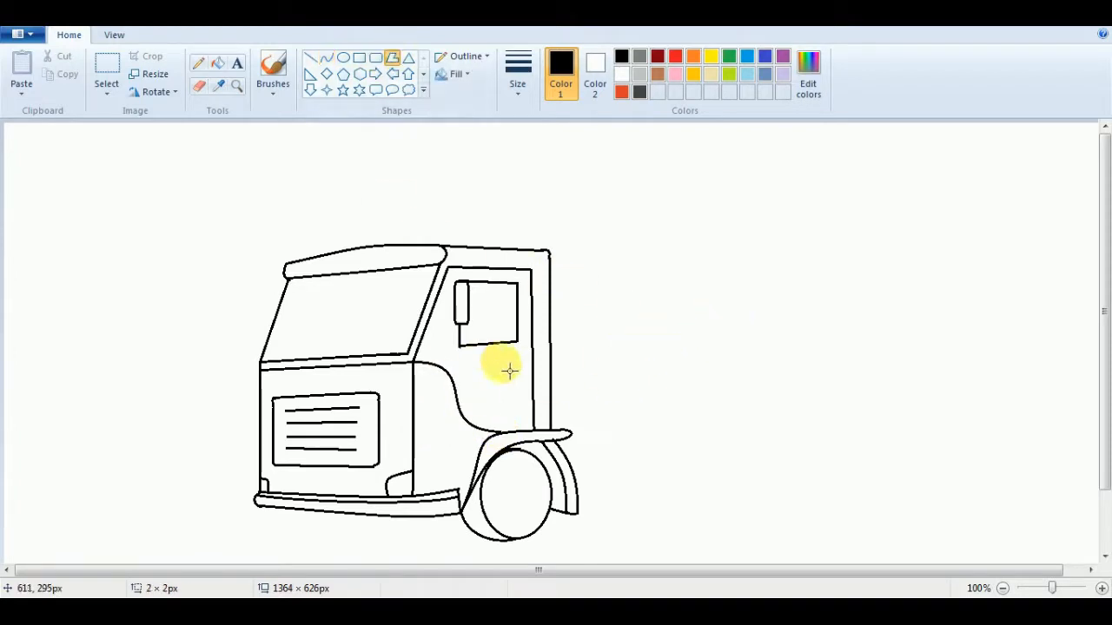
click(603, 368)
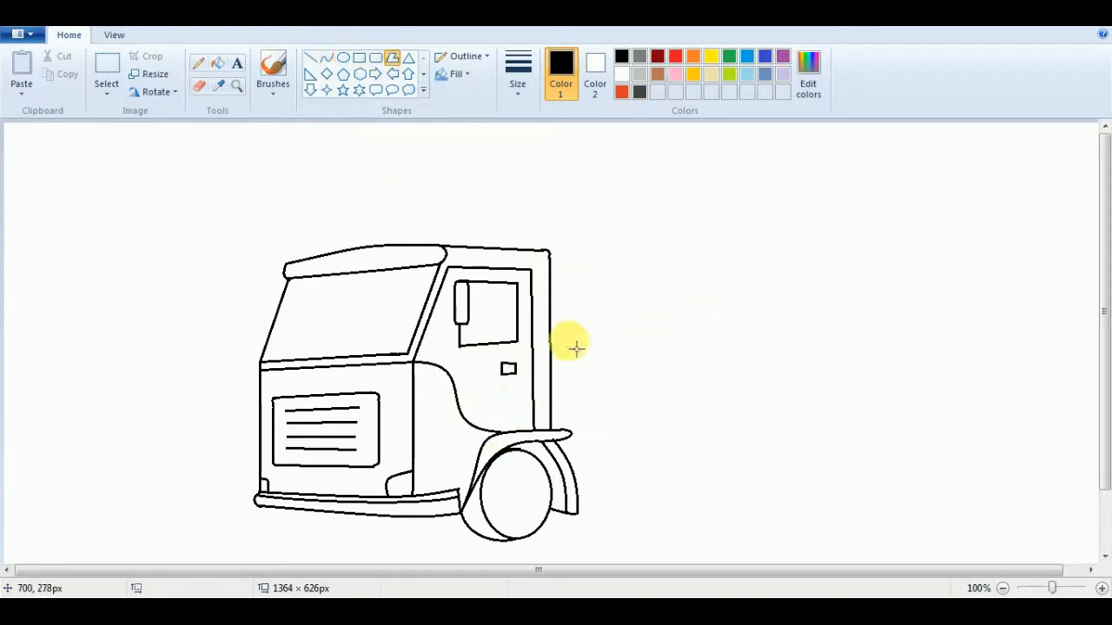
Draw the cargo bed's raised front edge above the cab roof with straight lines, ending in a downward slope about 59 × 23 px.
click(310, 58)
drag(448, 247, 586, 246)
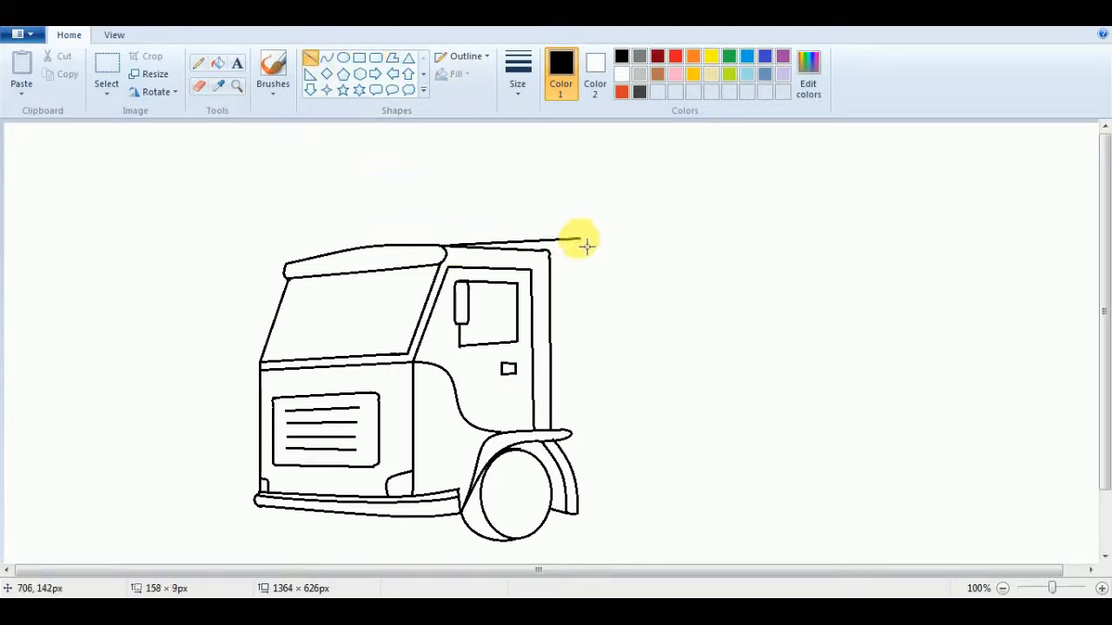
mouse_move(376, 240)
mouse_down()
mouse_move(575, 229)
mouse_move(375, 245)
mouse_up()
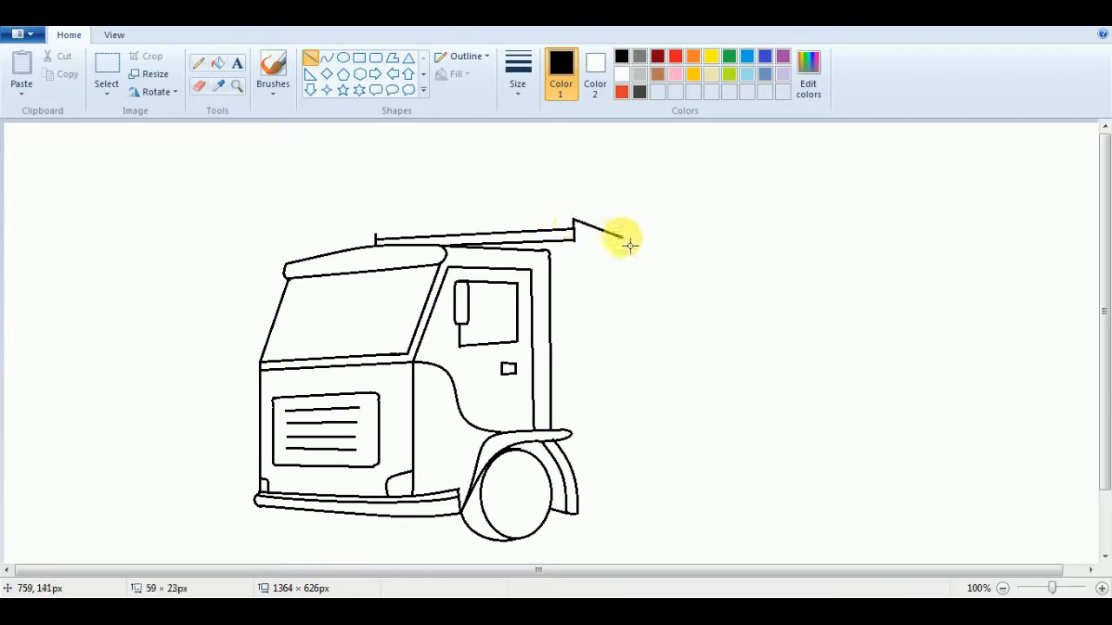
drag(630, 246, 627, 243)
Draw the bed's narrow front panel behind the cab with straight lines and add an inner frame parallel to its edges.
drag(577, 248, 614, 258)
mouse_move(614, 258)
mouse_down()
mouse_move(614, 420)
mouse_move(610, 256)
mouse_move(585, 422)
mouse_move(606, 426)
mouse_up()
drag(551, 260, 608, 255)
drag(555, 283, 600, 419)
click(732, 339)
key(ctrl+z)
drag(580, 283, 592, 407)
click(658, 403)
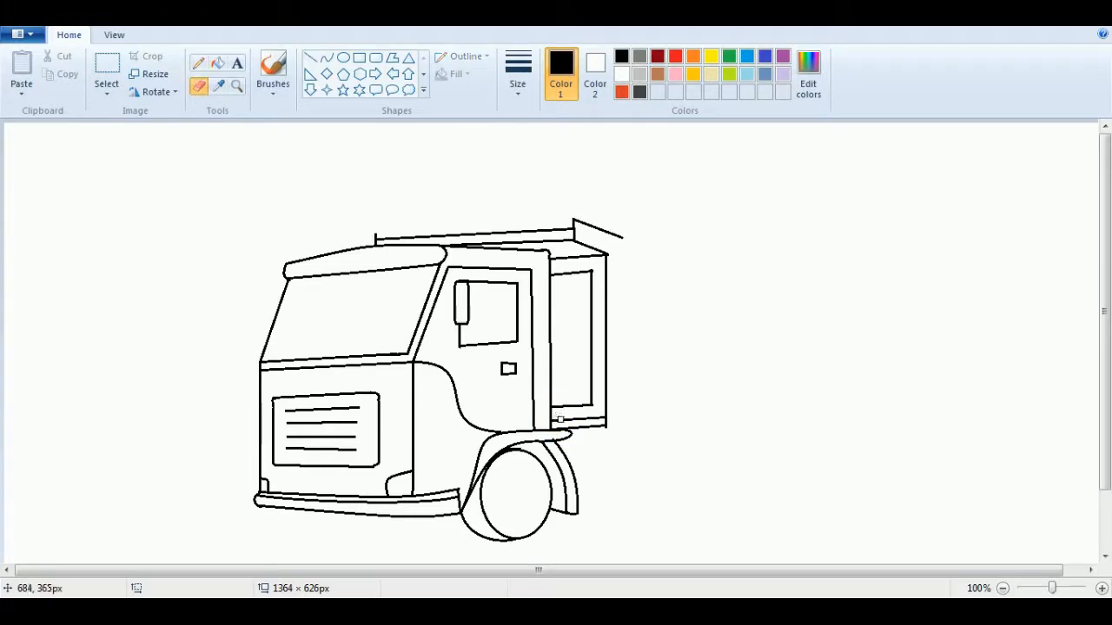
Clean up the bottom of the bed's front panel by erasing misaligned lines and redrawing its lower edges as straight lines.
click(311, 57)
drag(552, 422, 613, 426)
click(662, 419)
click(200, 87)
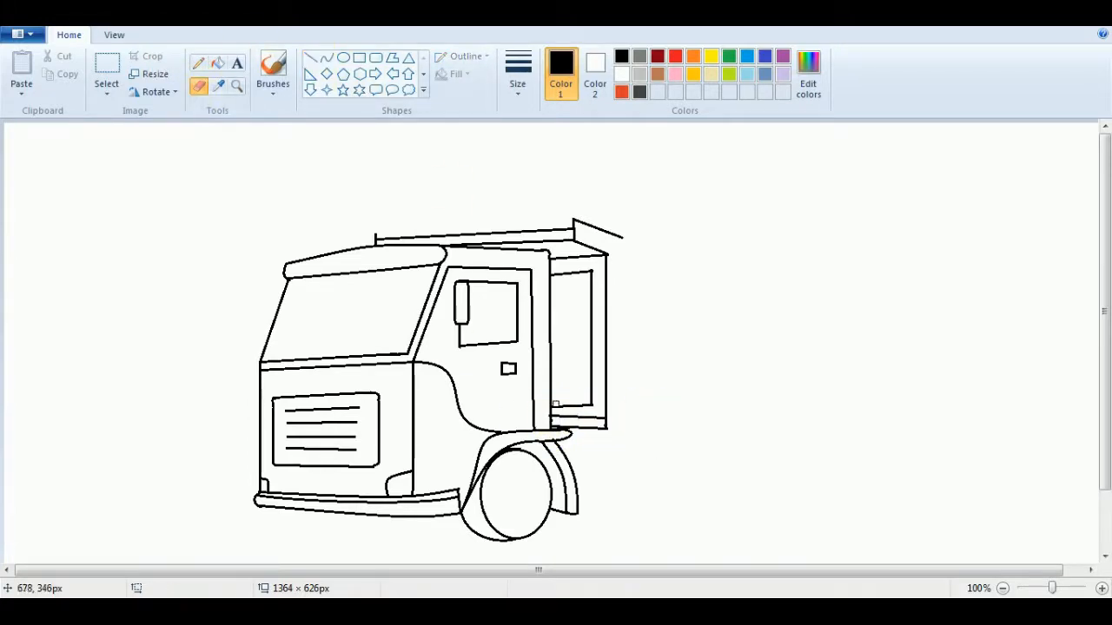
click(311, 58)
drag(555, 405, 593, 405)
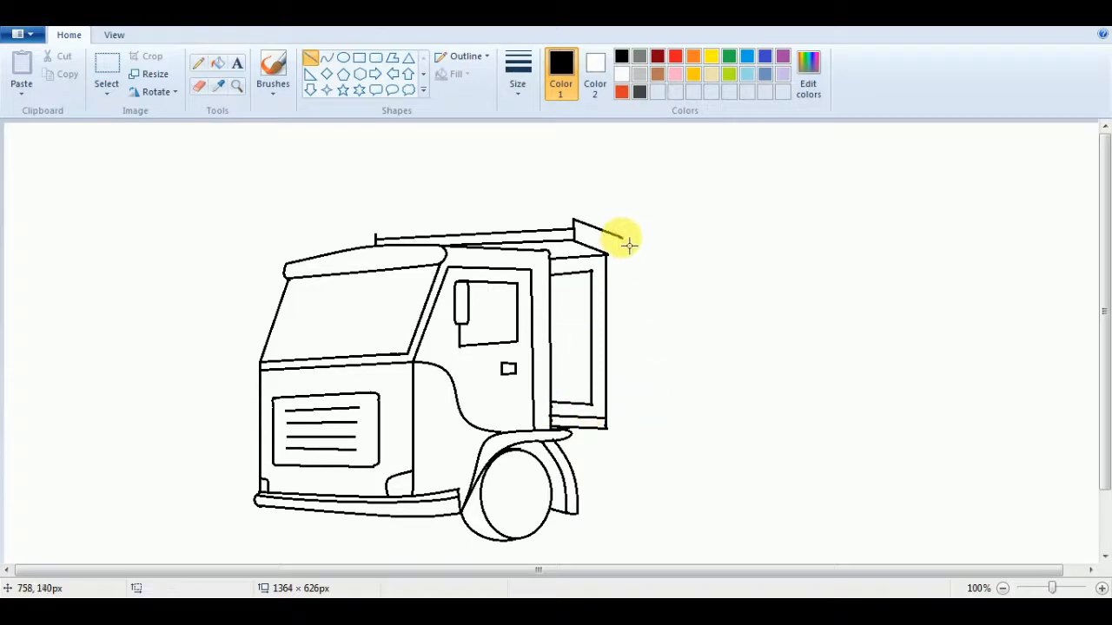
Draw the bed's long side panel with a bottom edge about 412 px long and an inner border following the outline.
mouse_move(622, 236)
mouse_down()
mouse_move(637, 264)
mouse_move(888, 296)
mouse_move(950, 291)
mouse_up()
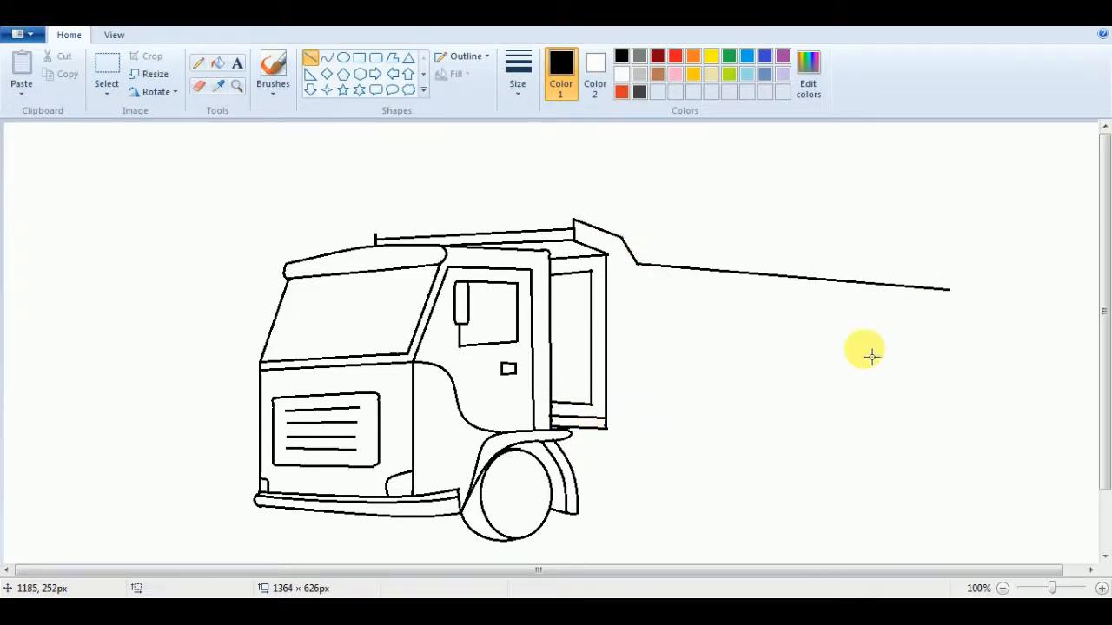
mouse_move(626, 284)
mouse_down()
mouse_move(625, 427)
mouse_move(947, 428)
mouse_up()
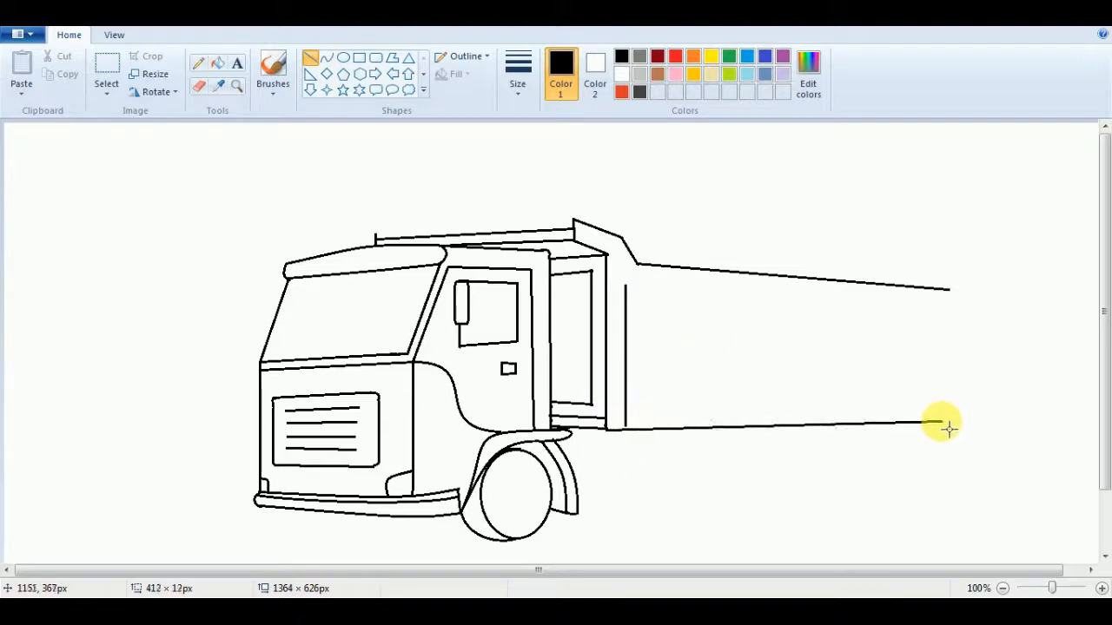
drag(953, 291, 952, 420)
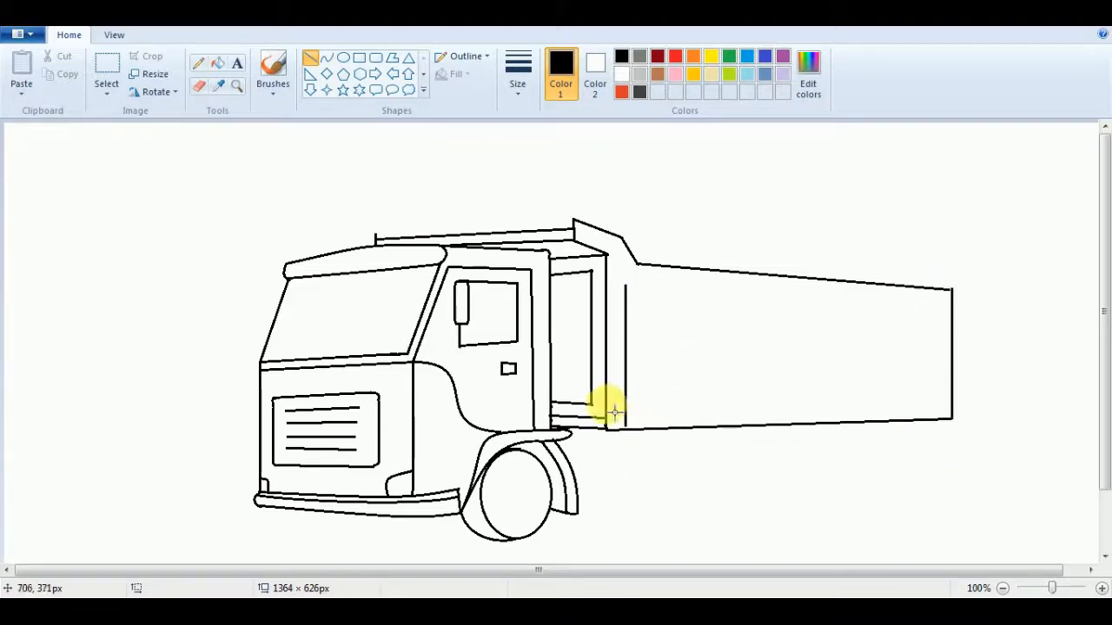
mouse_move(625, 287)
mouse_down()
mouse_move(950, 315)
mouse_move(937, 306)
mouse_move(942, 404)
mouse_up()
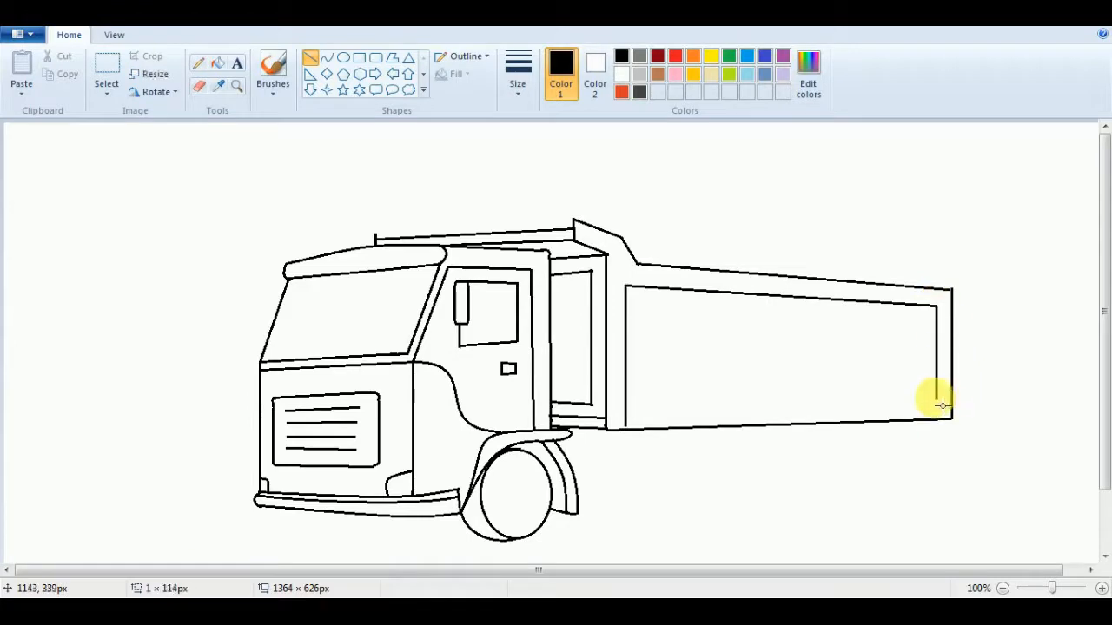
mouse_move(626, 415)
mouse_down()
mouse_move(663, 405)
mouse_move(935, 407)
mouse_up()
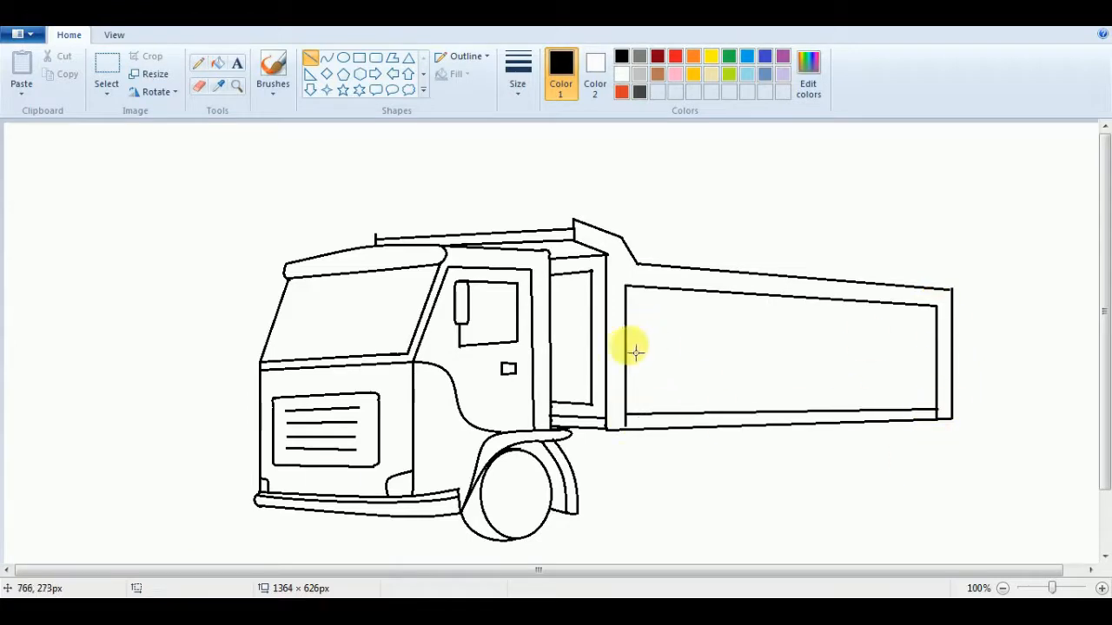
Divide the side panel with one double horizontal bar and four pairs of vertical rib lines.
drag(627, 344, 936, 355)
drag(626, 364, 937, 366)
mouse_move(694, 292)
mouse_down()
mouse_move(691, 411)
mouse_move(701, 414)
mouse_up()
mouse_move(779, 293)
mouse_down()
mouse_move(776, 410)
mouse_move(789, 315)
mouse_move(790, 418)
mouse_up()
mouse_move(848, 301)
mouse_down()
mouse_move(850, 412)
mouse_move(857, 335)
mouse_move(859, 412)
mouse_up()
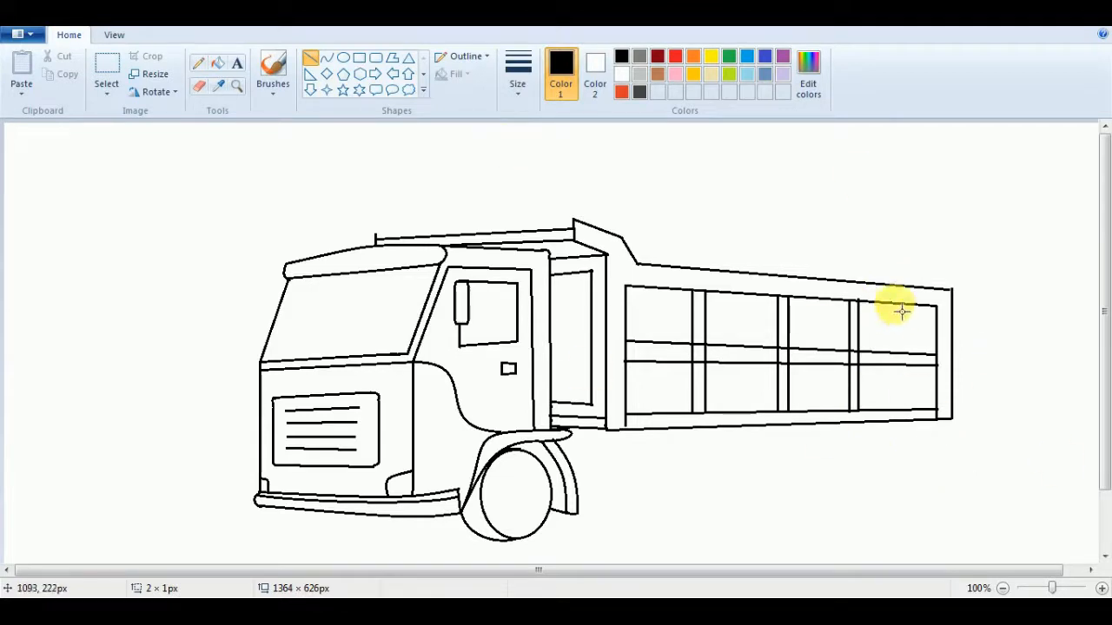
drag(892, 304, 904, 410)
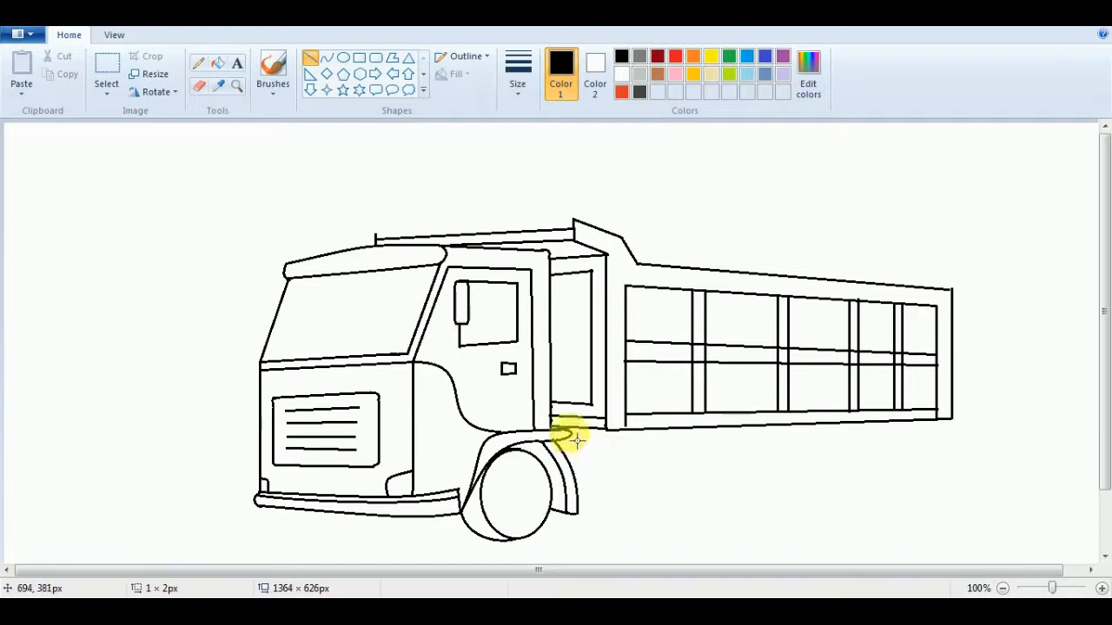
Draw a tapering box-shaped tank under the bed behind the front mudguard, with front, side and top faces.
drag(562, 437, 614, 452)
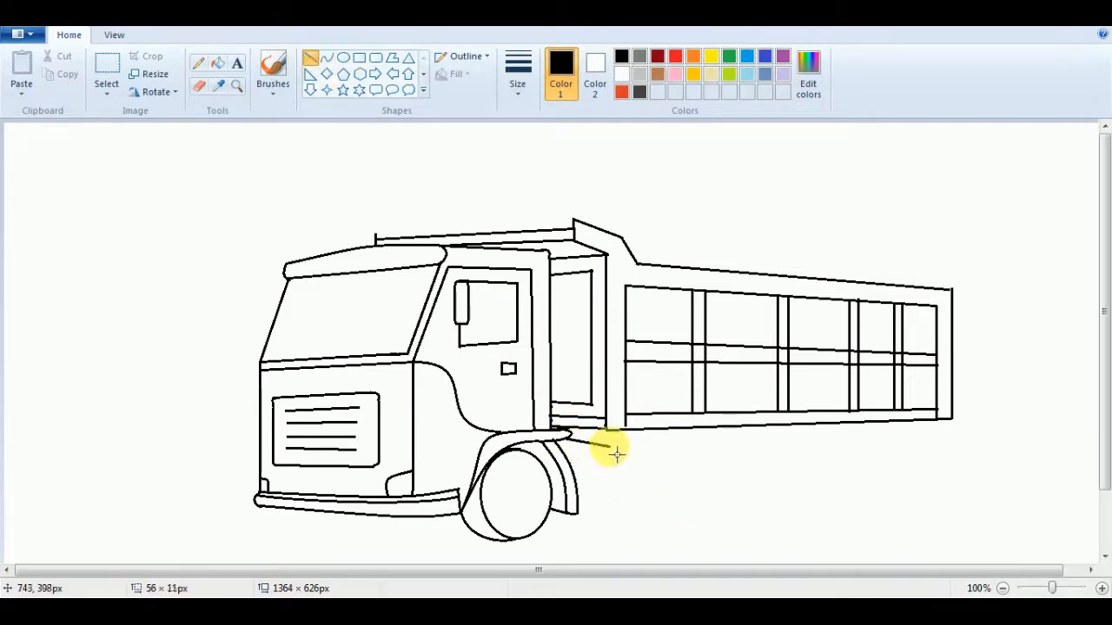
drag(577, 508, 620, 507)
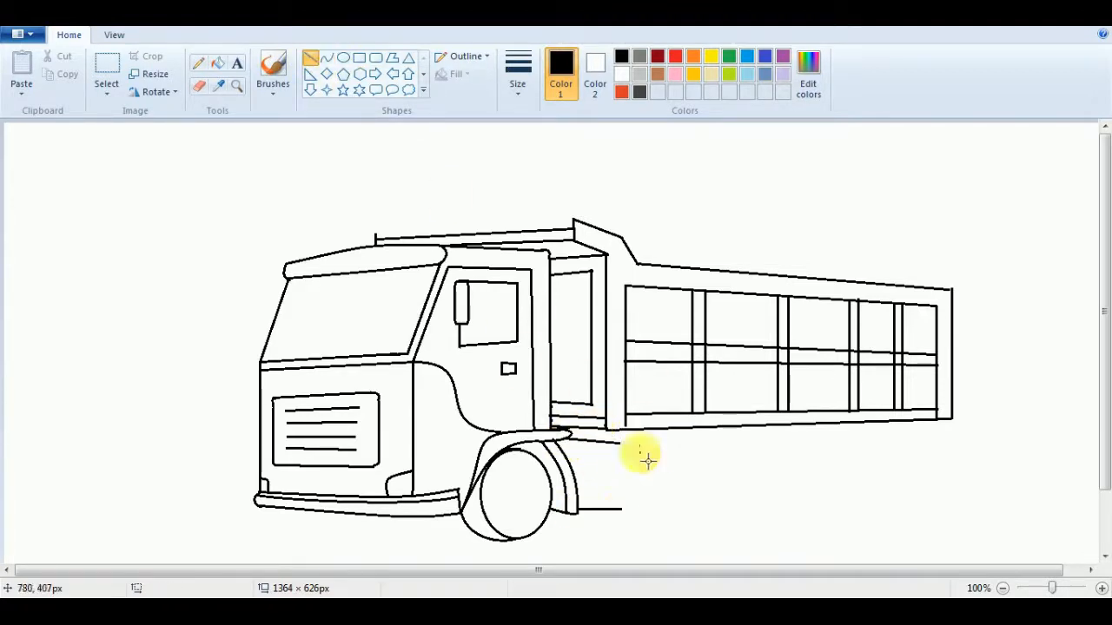
drag(620, 437, 621, 509)
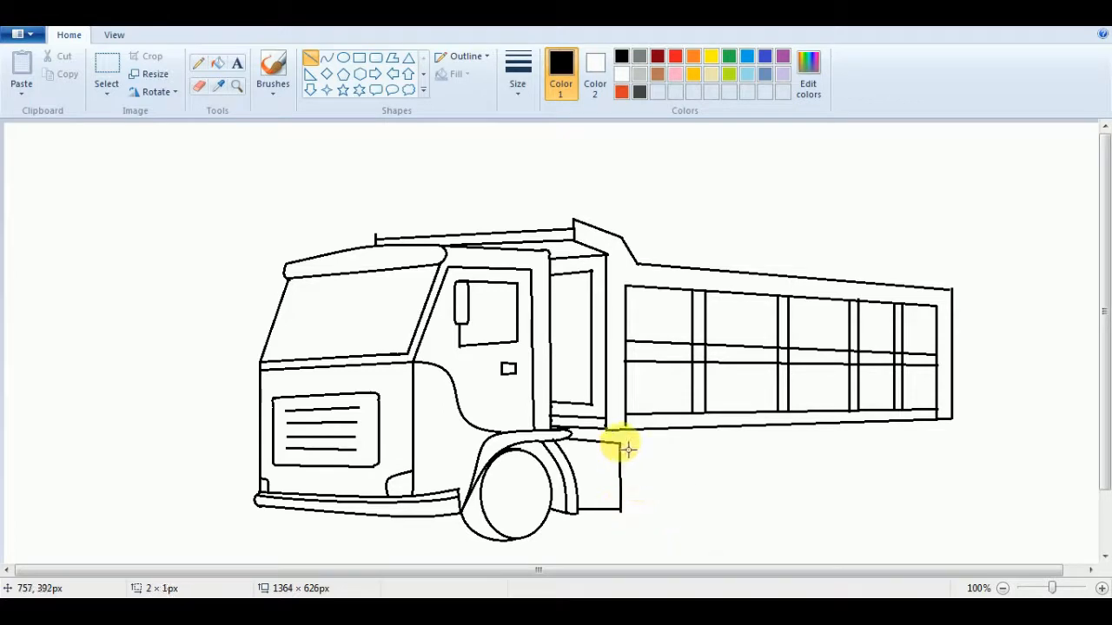
drag(620, 444, 752, 442)
drag(621, 511, 766, 485)
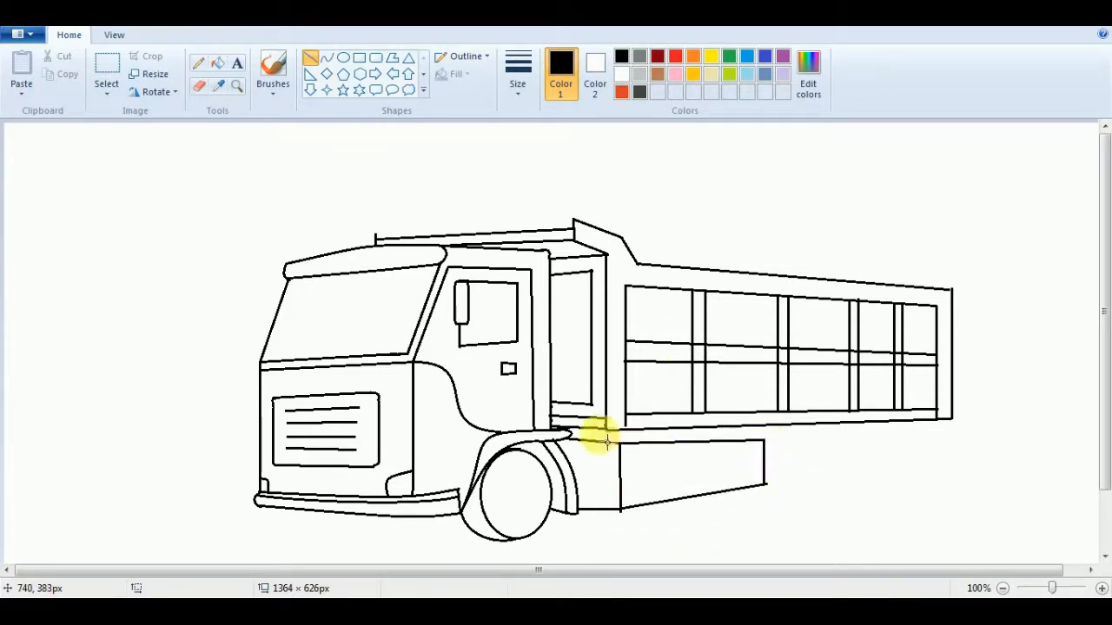
drag(565, 433, 765, 441)
click(746, 446)
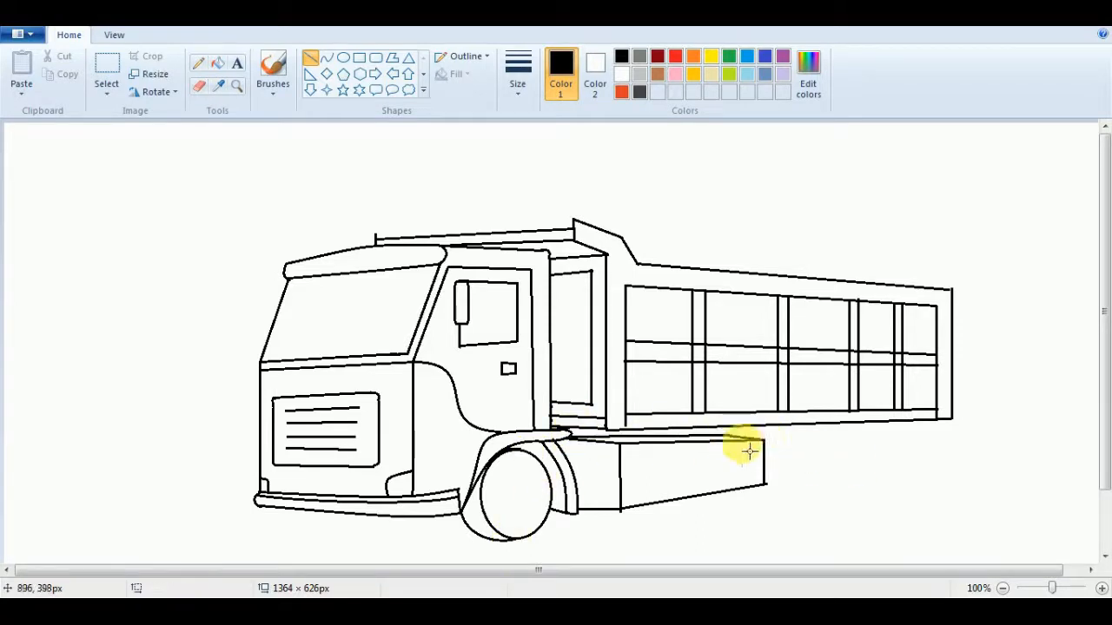
Add parallel lines along the tank's front corner and the upper edge of its front face, erasing the overshoot.
drag(611, 440, 610, 508)
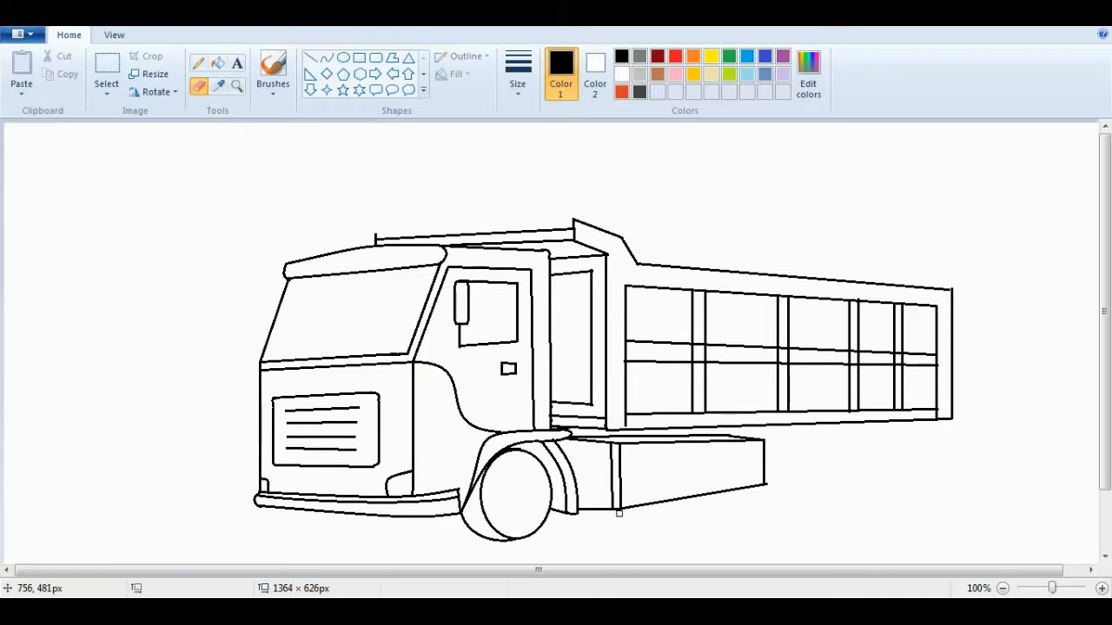
click(311, 57)
drag(557, 444, 756, 479)
click(746, 523)
Draw a recessed panel with rounded corners inside the tank's side face using curves.
click(326, 57)
double_click(628, 500)
click(804, 524)
drag(632, 451, 756, 479)
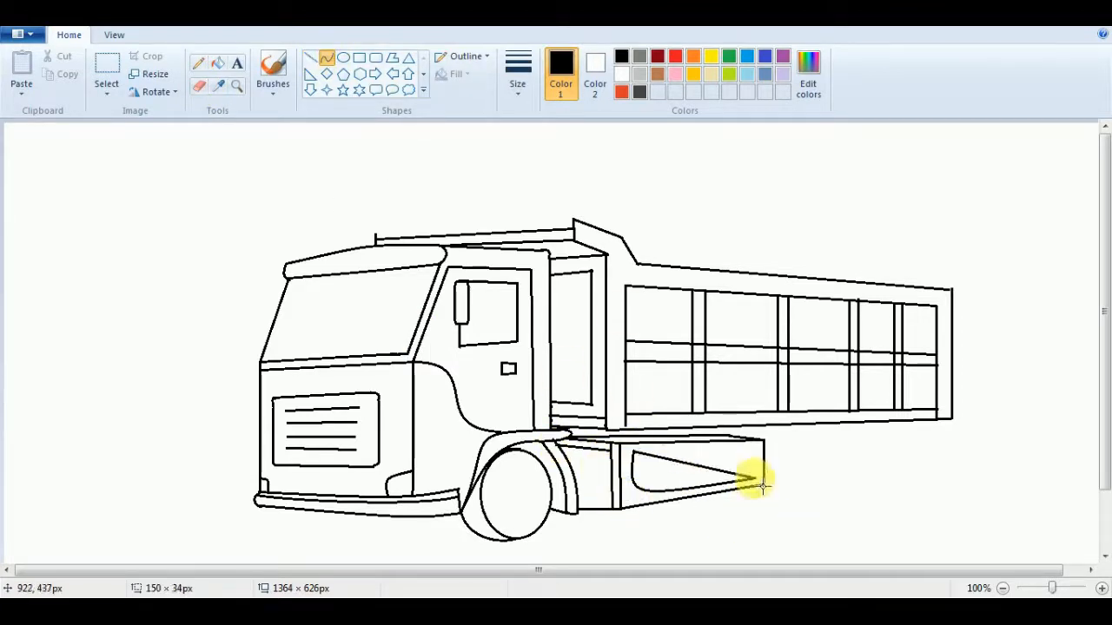
double_click(760, 446)
click(821, 464)
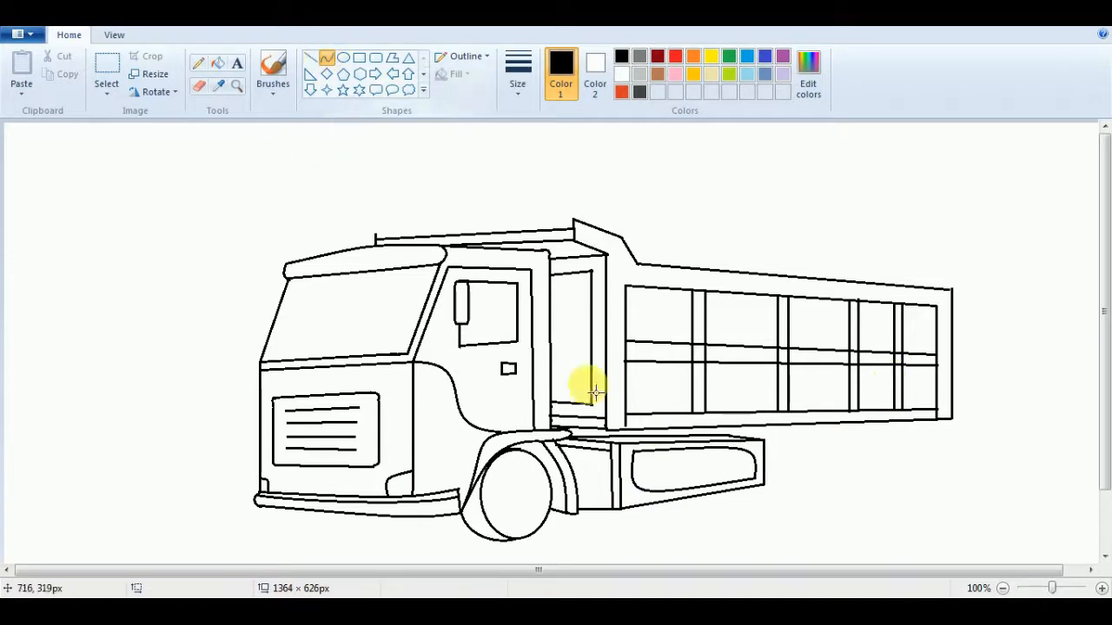
Draw two small pointed supports between the bed's bottom edge and the top of the tank.
click(657, 440)
drag(642, 430, 715, 429)
click(797, 472)
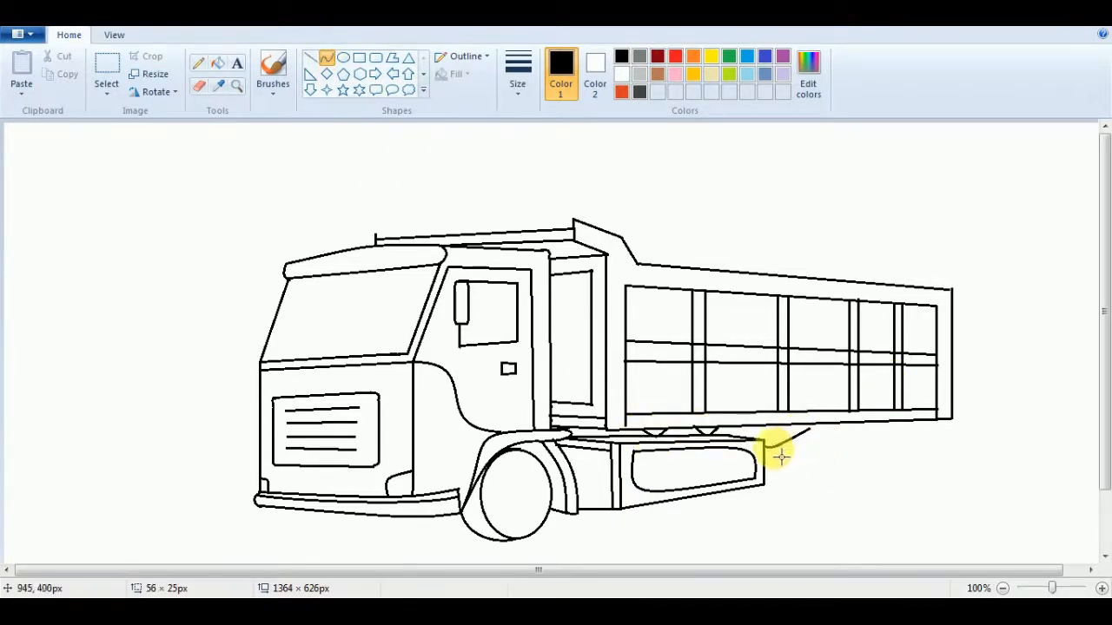
drag(789, 463, 772, 458)
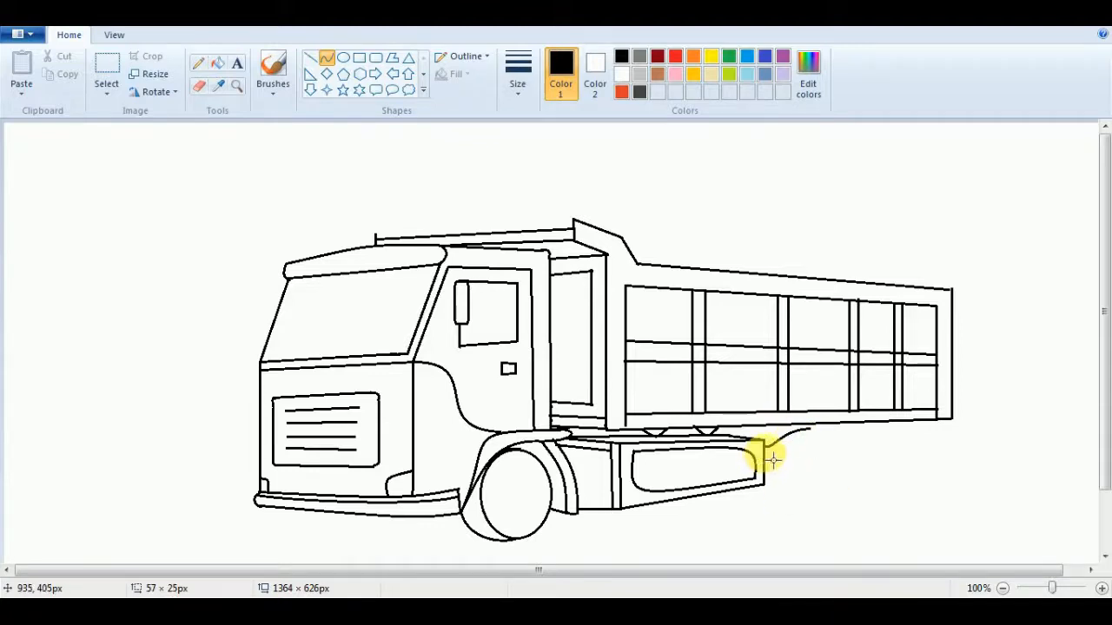
key(ctrl+z)
click(310, 57)
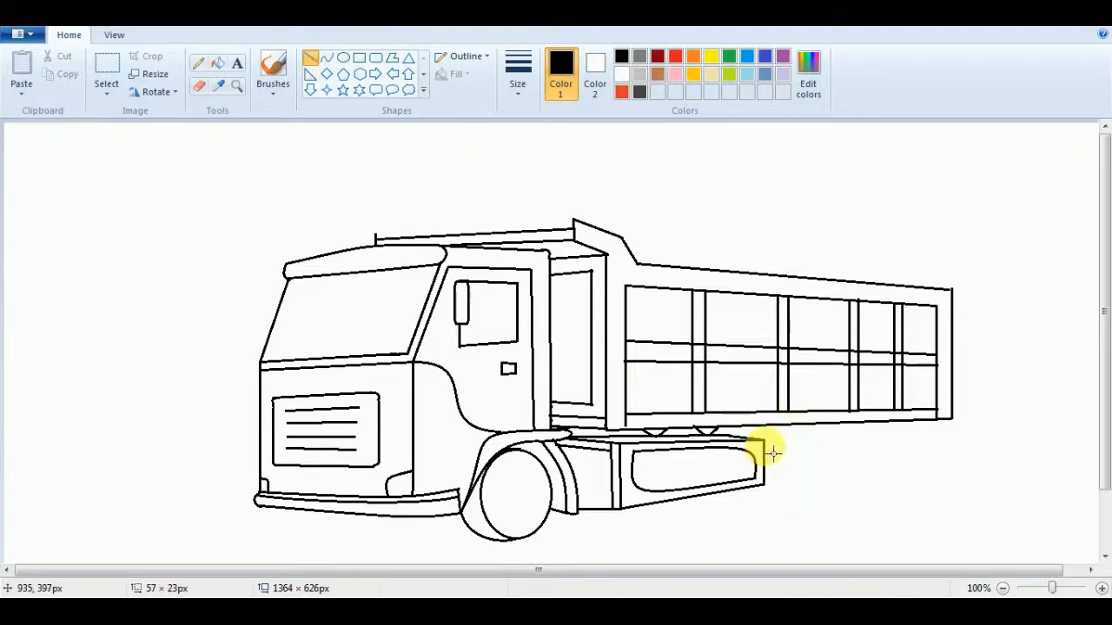
drag(820, 441, 900, 439)
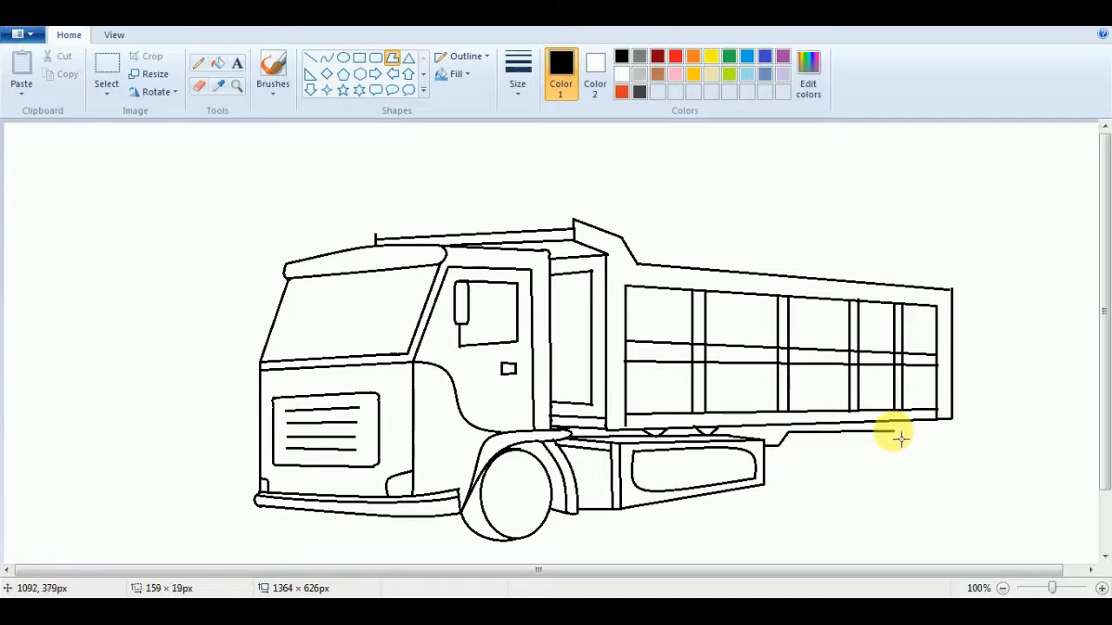
Draw a stepped double rail from the tank's rear end back under the bed and touch up its joints with the Pencil.
click(311, 57)
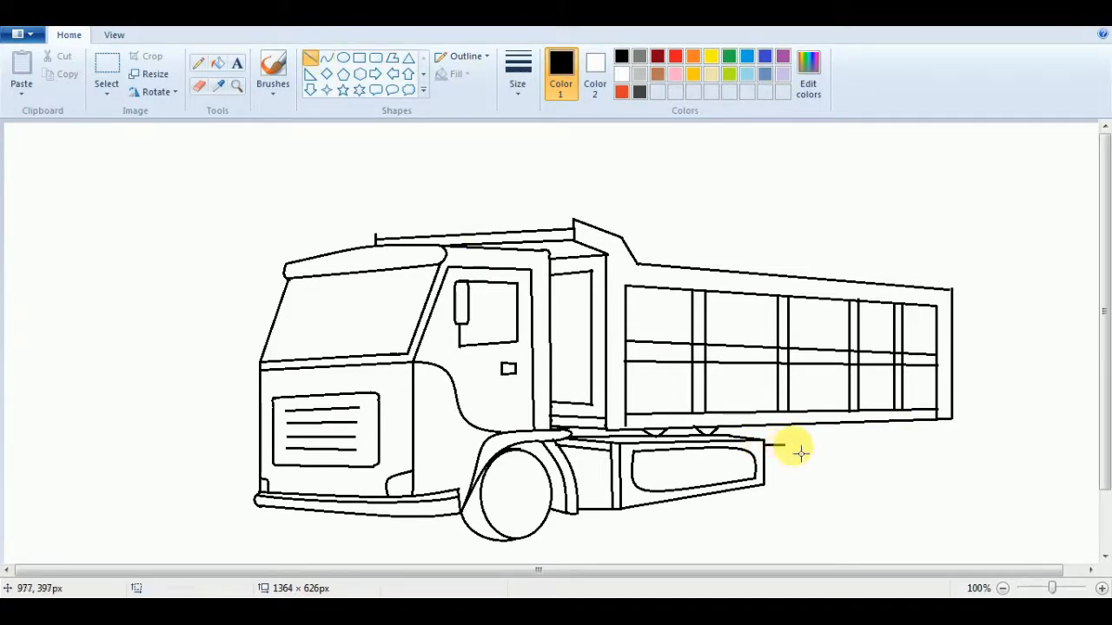
drag(798, 432, 881, 429)
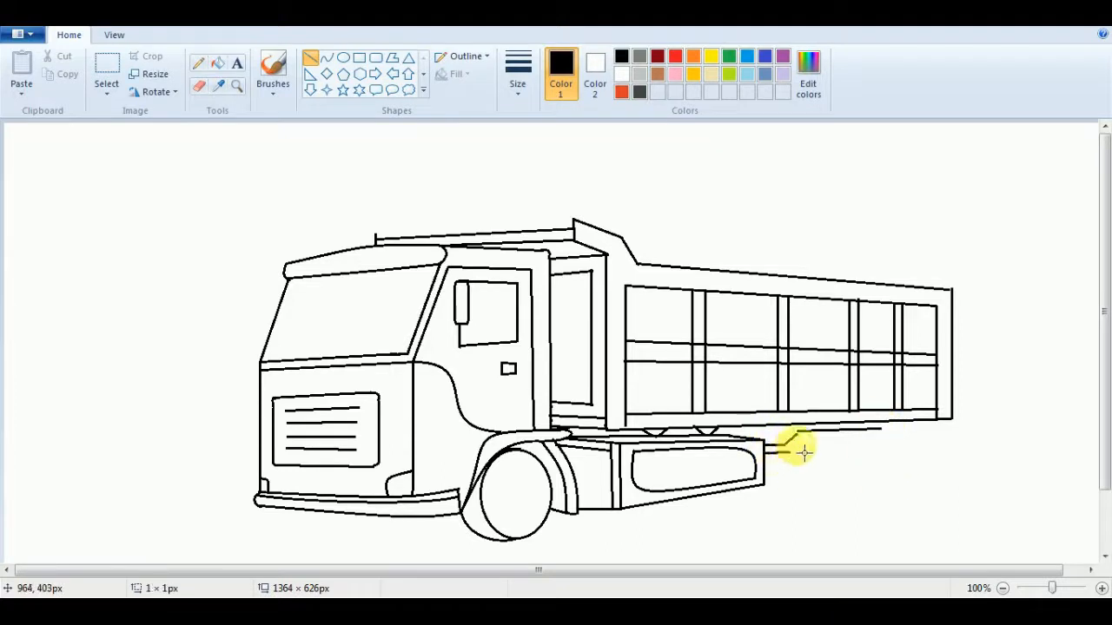
drag(805, 441, 881, 436)
click(199, 64)
click(518, 75)
click(553, 154)
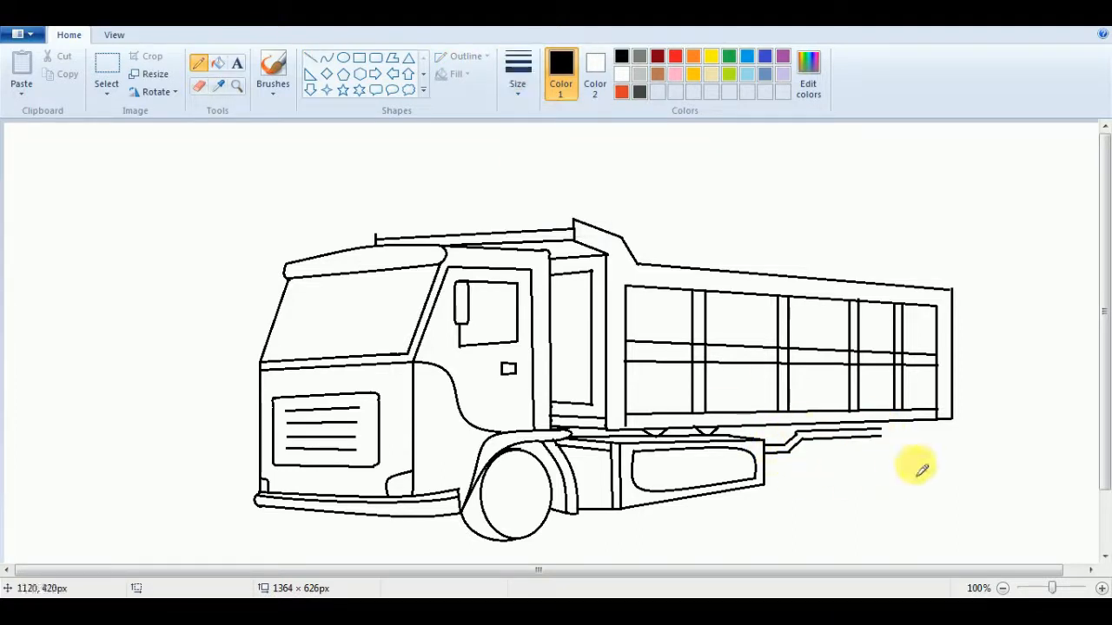
Draw the first rear wheel as an upright ellipse under the rail and add a curve on its front side for tire thickness.
click(343, 58)
mouse_move(800, 448)
mouse_down()
mouse_move(858, 526)
mouse_move(816, 485)
mouse_move(814, 506)
mouse_move(813, 480)
mouse_move(840, 473)
mouse_up()
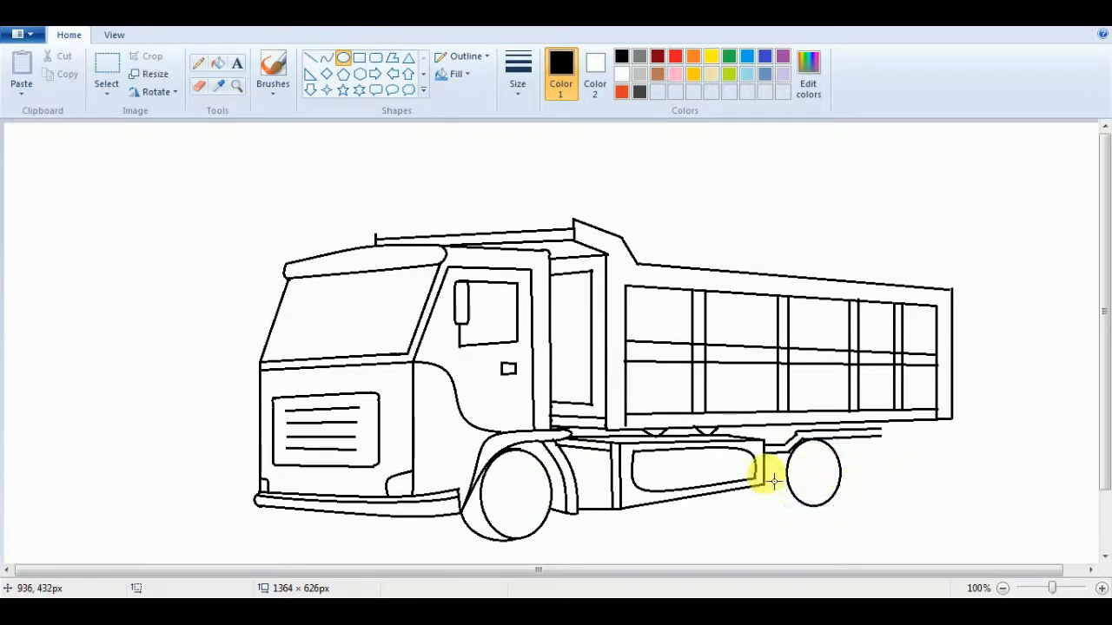
click(326, 57)
mouse_move(777, 454)
mouse_down()
mouse_move(820, 513)
mouse_move(784, 517)
mouse_up()
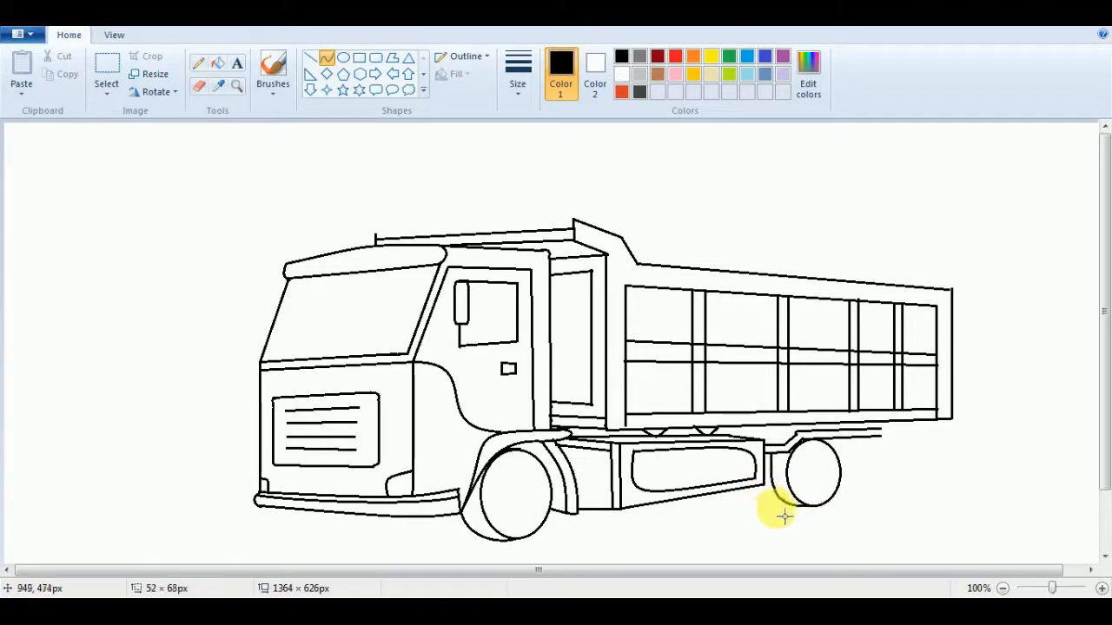
Redraw the first rear wheel's tire curve and add a shorter curve in front of it for the inner tire.
key(ctrl+z)
mouse_move(775, 453)
mouse_down()
mouse_move(780, 503)
mouse_move(813, 511)
mouse_move(770, 511)
mouse_up()
double_click(769, 488)
click(792, 515)
key(ctrl+z)
click(200, 87)
click(872, 527)
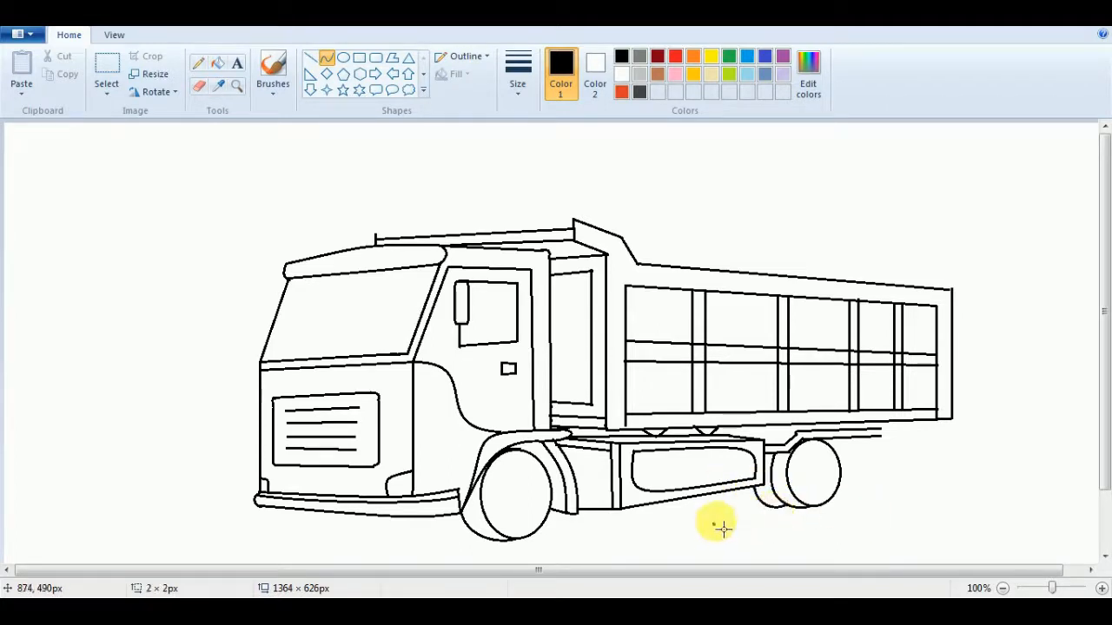
Draw the second rear wheel as an upright ellipse behind the first and give its tire thickness with curves.
click(343, 58)
drag(857, 444, 915, 517)
drag(890, 488, 882, 480)
click(959, 474)
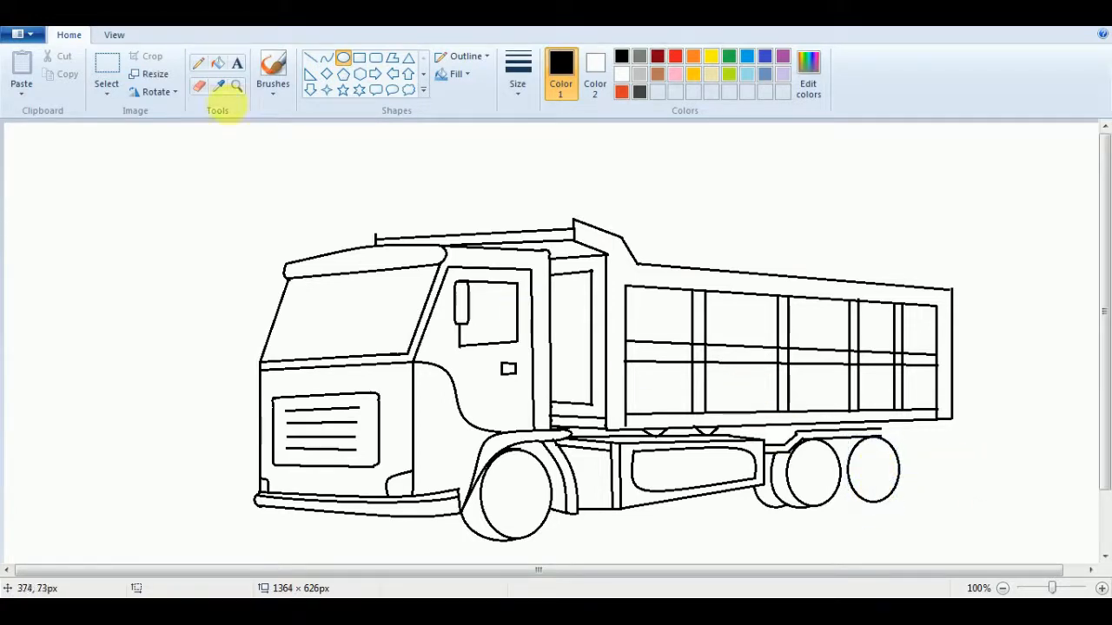
mouse_move(841, 493)
mouse_down()
mouse_move(855, 509)
mouse_move(918, 511)
mouse_move(849, 507)
mouse_up()
key(ctrl+z)
click(848, 508)
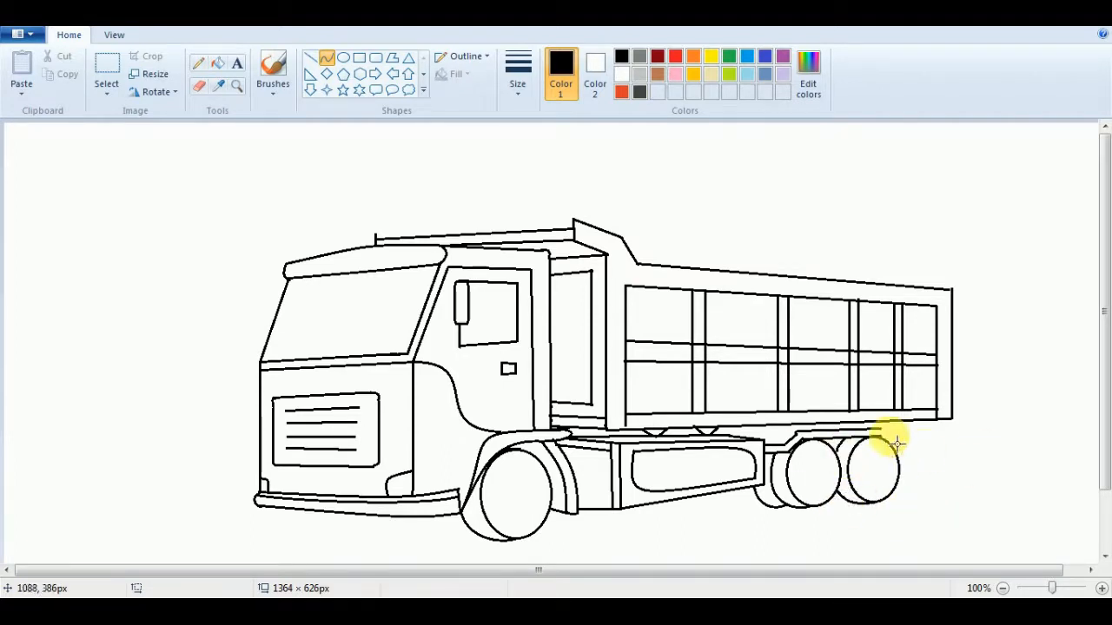
Draw a curved double-line mudguard from the rail's end down behind the last wheel and close its lower end.
drag(880, 436, 905, 479)
mouse_move(887, 442)
mouse_down()
mouse_move(904, 448)
mouse_move(917, 478)
mouse_up()
mouse_move(905, 434)
mouse_down()
mouse_move(918, 439)
mouse_move(917, 481)
mouse_move(906, 479)
mouse_up()
click(977, 484)
click(310, 58)
click(955, 506)
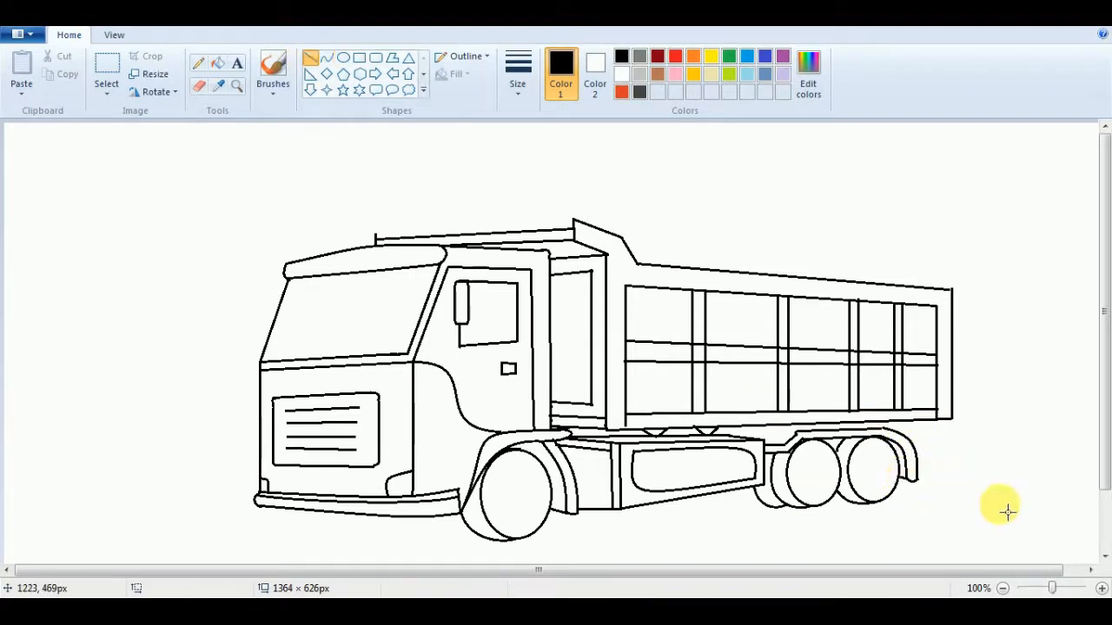
click(326, 57)
drag(302, 517, 343, 547)
click(345, 548)
click(221, 509)
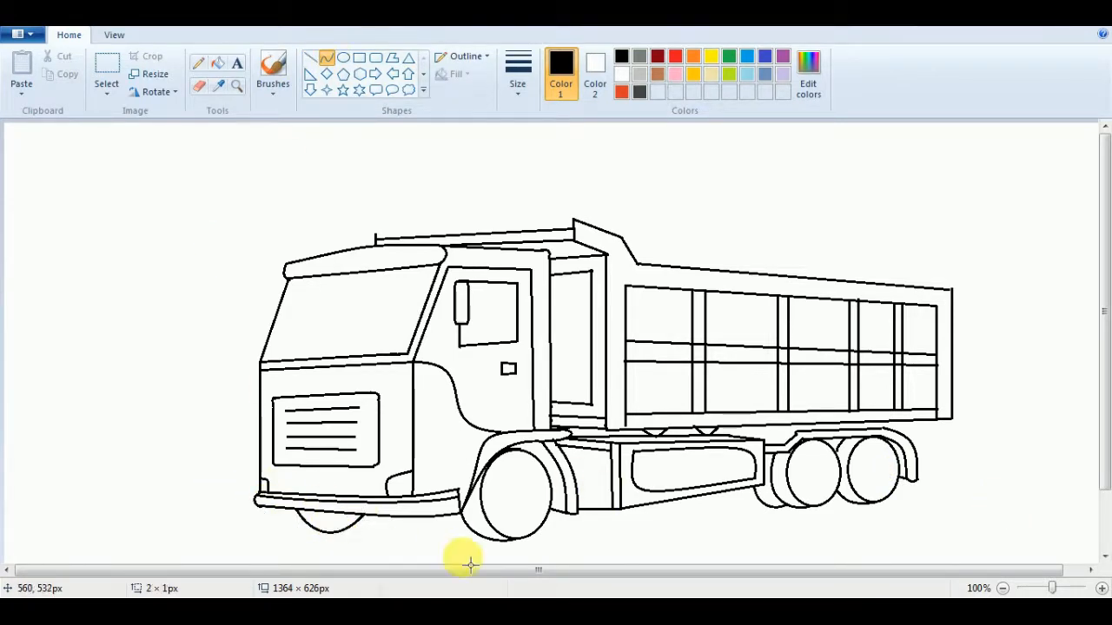
key(ctrl+z)
Draw a downward-bulging curve below the front bumper for the bottom of the far front wheel.
mouse_move(317, 522)
mouse_down()
mouse_move(345, 550)
mouse_move(398, 527)
mouse_up()
click(347, 544)
key(ctrl+z)
drag(342, 538, 372, 547)
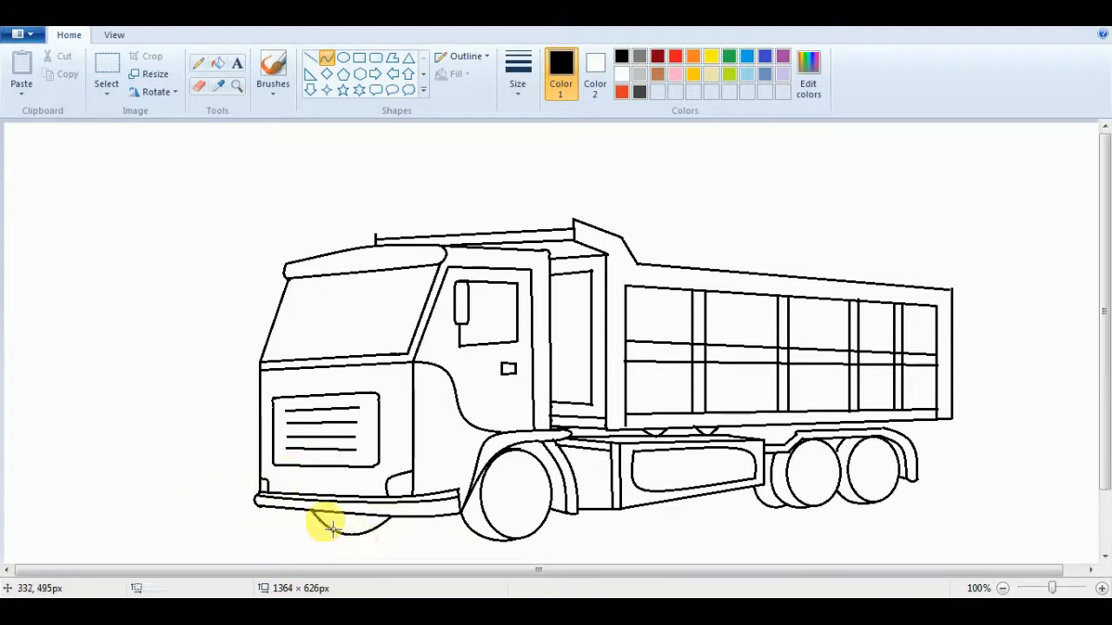
Draw small upright ellipses inside the near and far headlights as lamps.
click(343, 57)
mouse_move(396, 477)
mouse_down()
mouse_move(408, 491)
mouse_move(398, 497)
mouse_up()
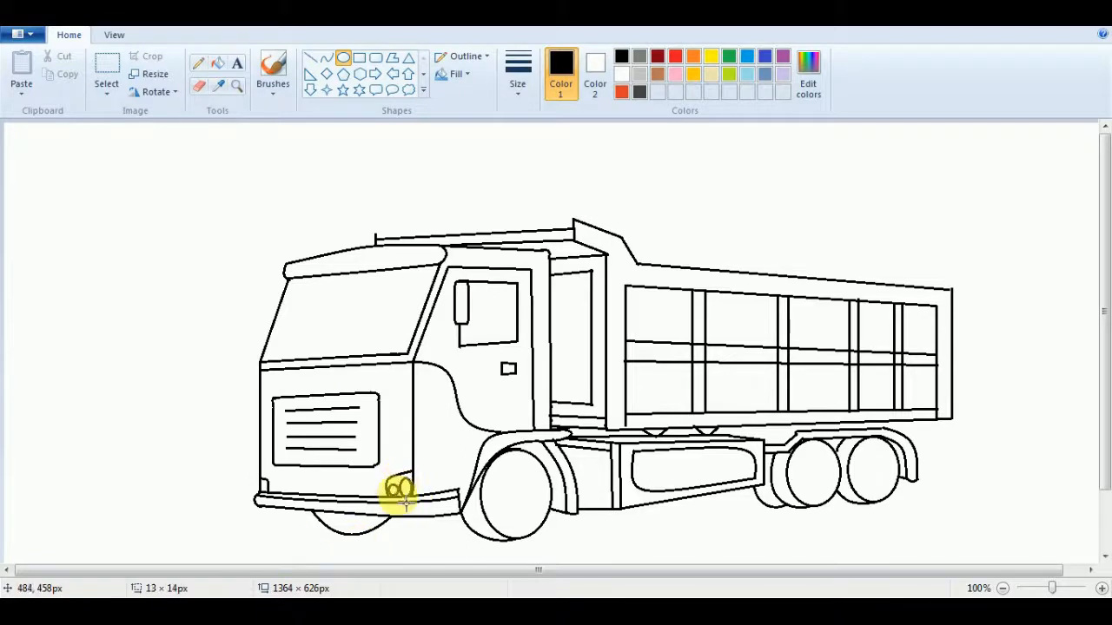
drag(260, 481, 267, 488)
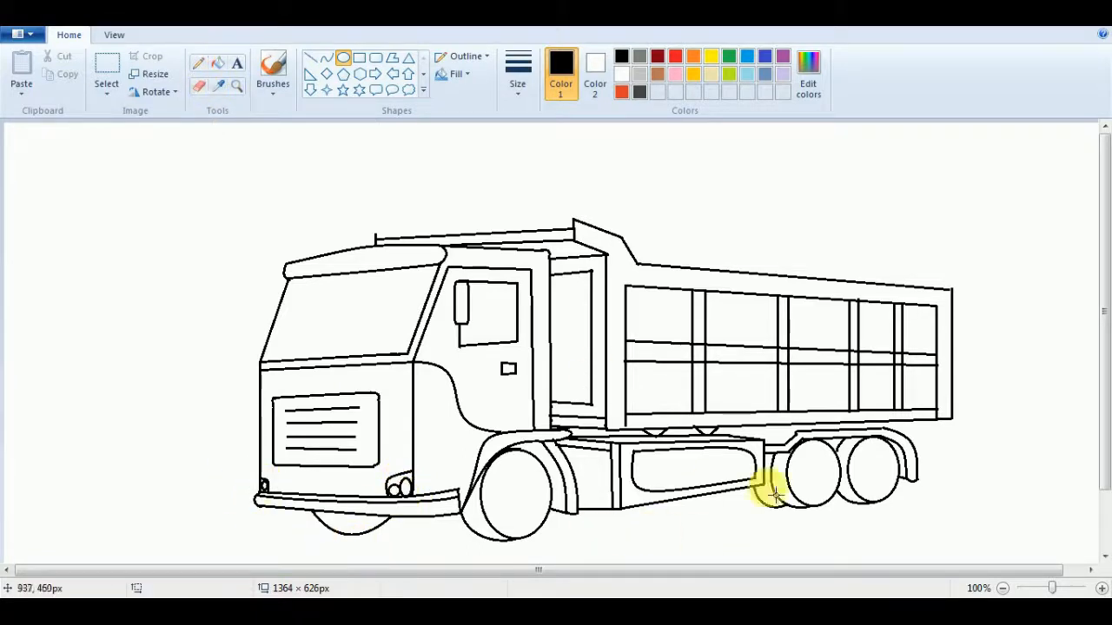
Draw an upright hub ellipse at the centre of the front wheel and of both rear wheels.
drag(504, 469, 541, 519)
drag(809, 465, 838, 496)
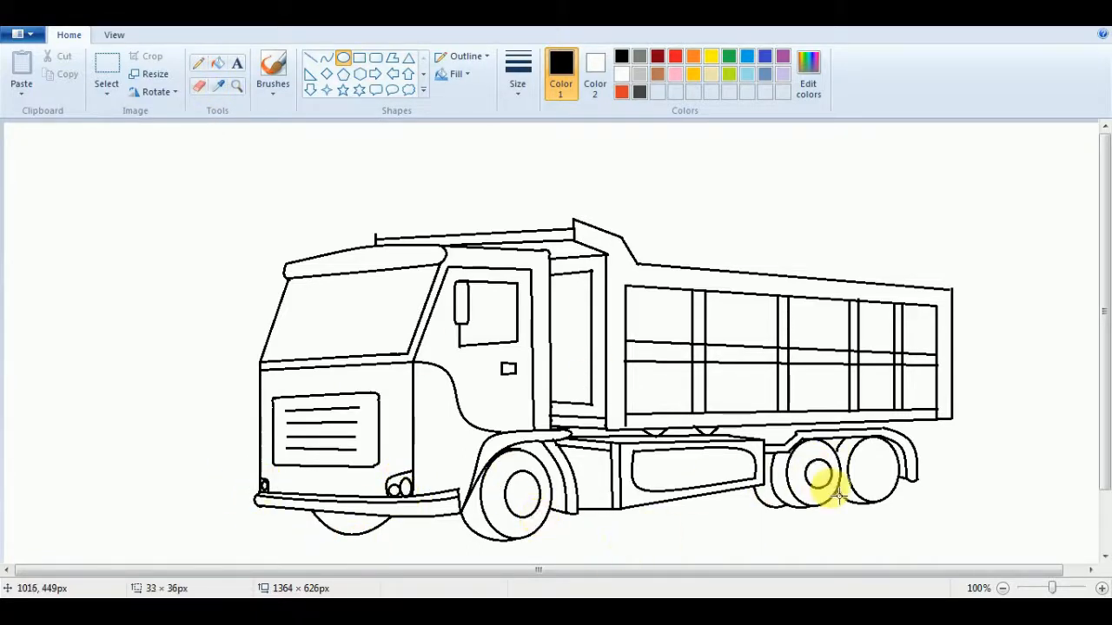
drag(869, 459, 888, 493)
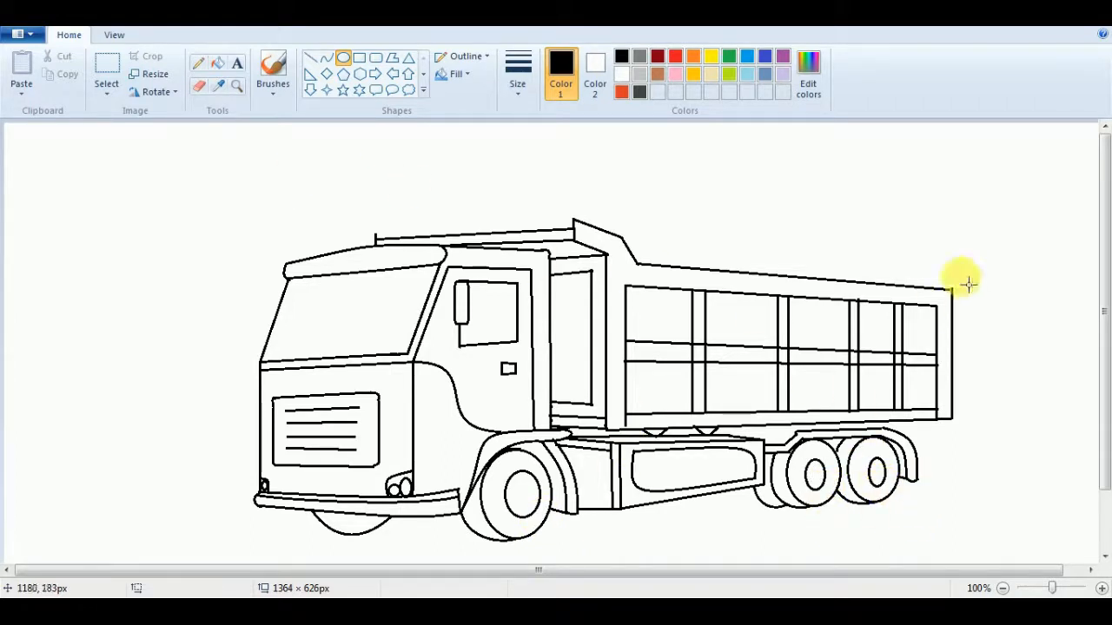
Fill the cab's roof visor, door and frame, front, lower side and bumper with the custom orange-red.
click(199, 63)
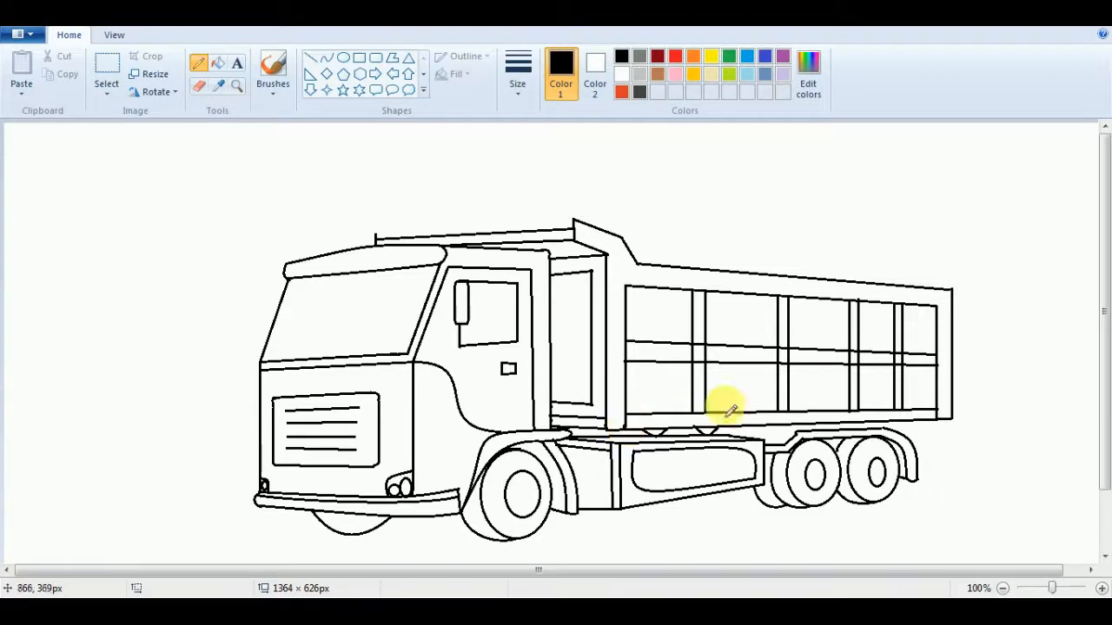
click(218, 63)
click(621, 92)
click(404, 261)
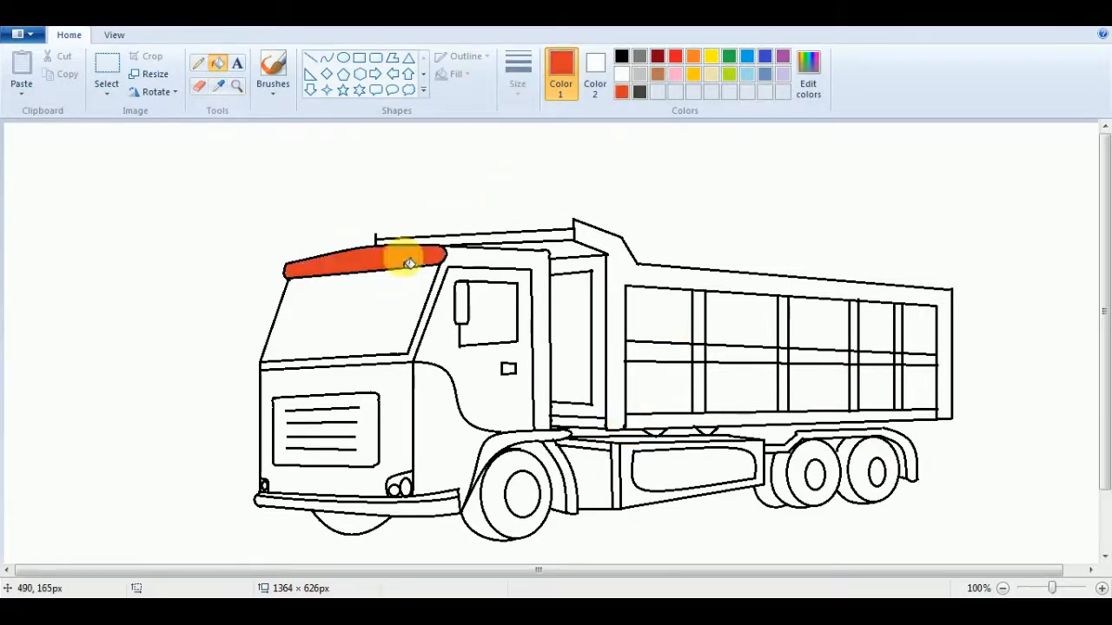
click(491, 262)
click(491, 271)
click(381, 389)
click(441, 506)
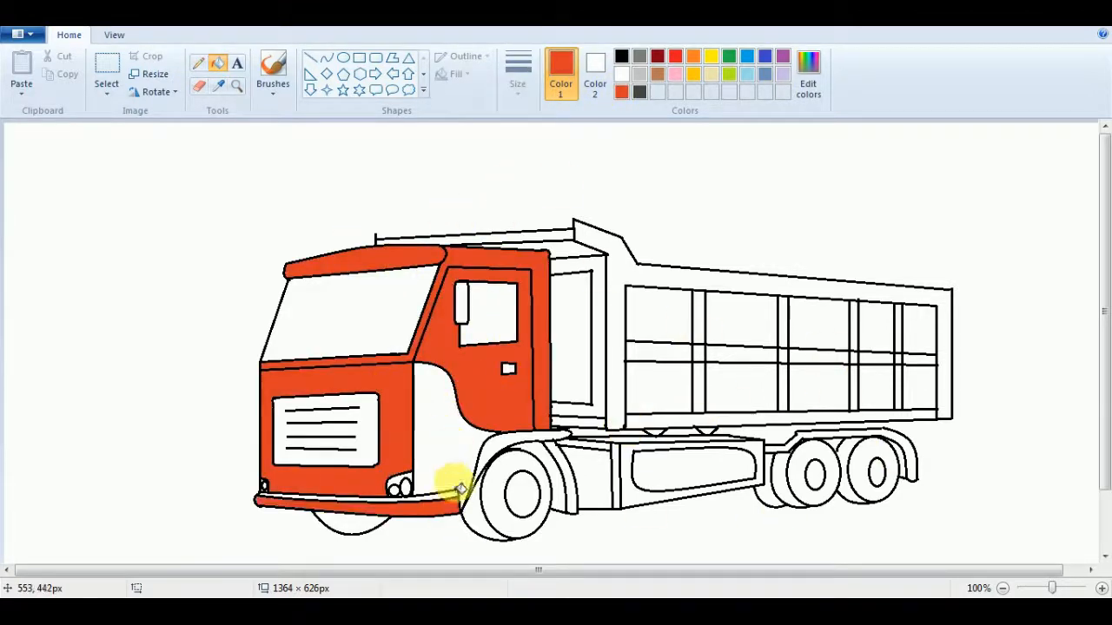
click(464, 448)
Fill the grille, the front and rear mudguards and the fuel tank's rounded side panel with light gray.
click(639, 74)
click(369, 456)
click(547, 447)
click(569, 495)
click(695, 469)
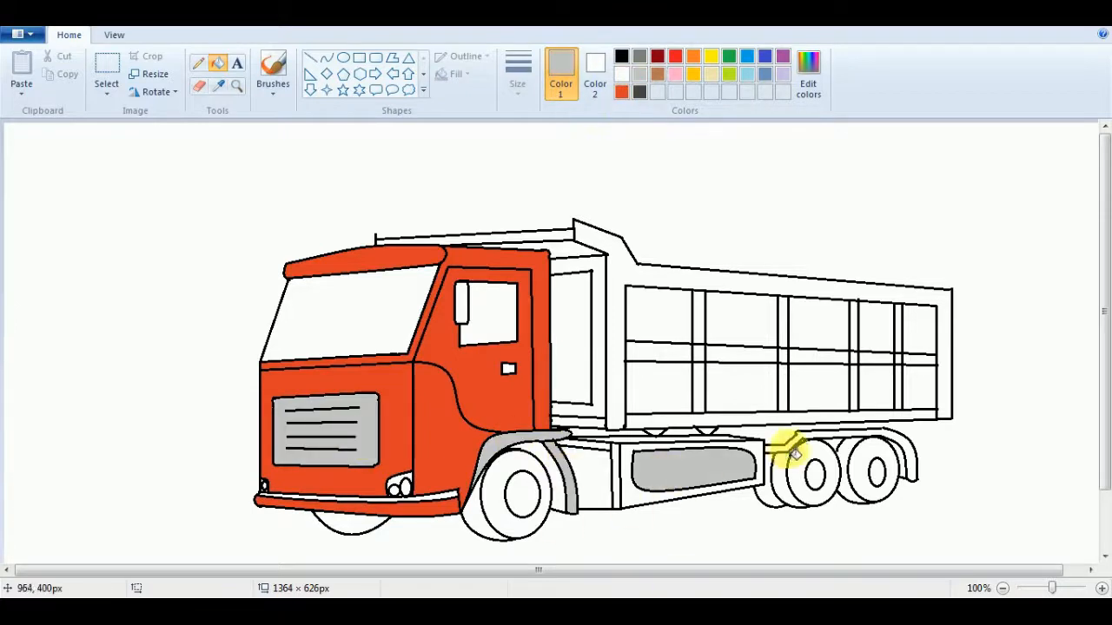
click(851, 434)
Fill the windshield, side window, upper bumper strip and the fuel tank's body with medium gray.
click(639, 55)
click(347, 308)
click(322, 497)
click(487, 313)
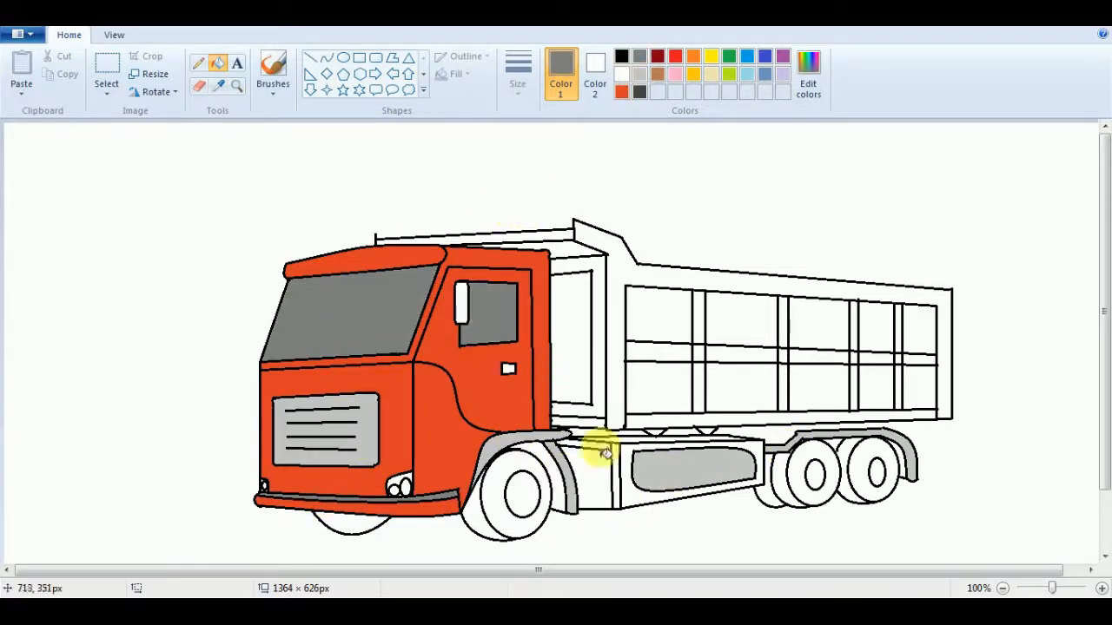
click(634, 445)
click(598, 473)
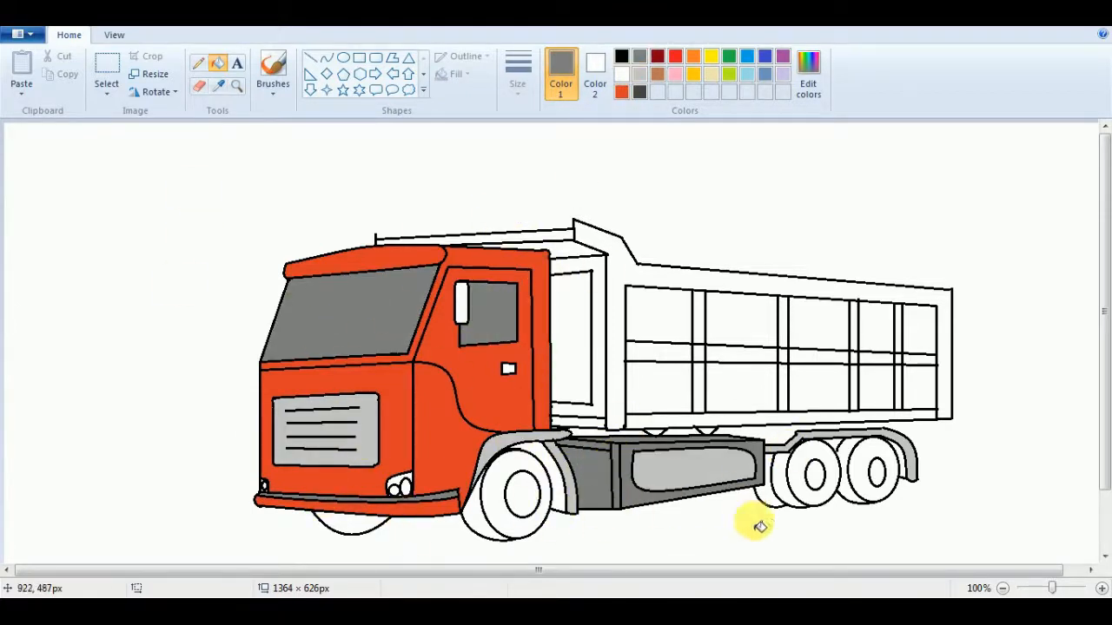
Fill the outer wheel faces with dark gray, and the tire sides and far front wheel with black.
click(639, 92)
click(497, 476)
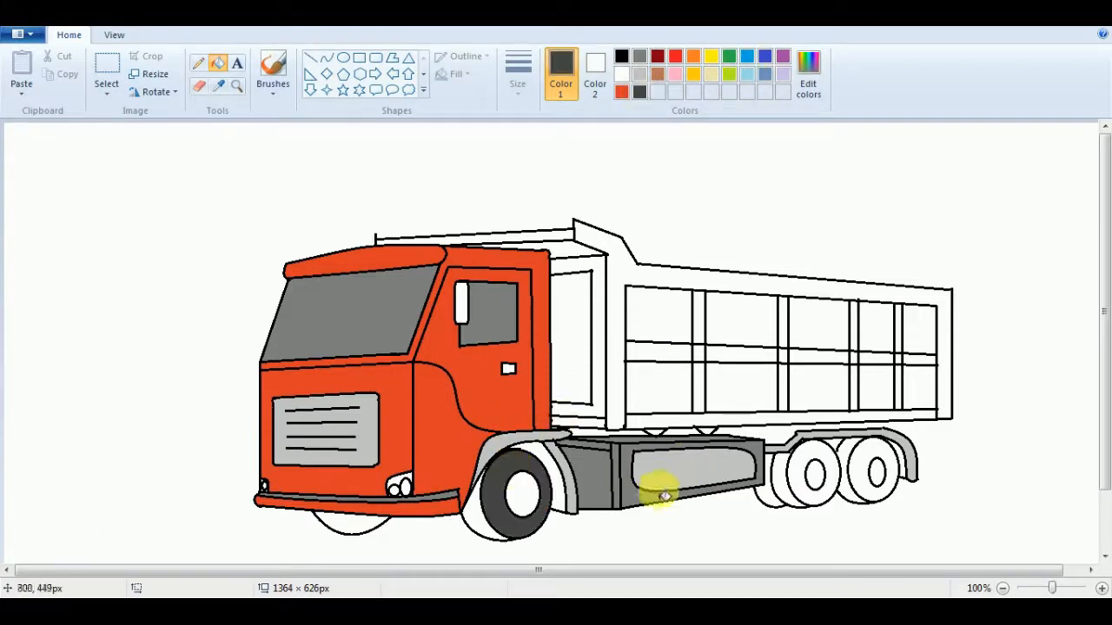
click(795, 458)
click(873, 464)
click(621, 55)
click(762, 489)
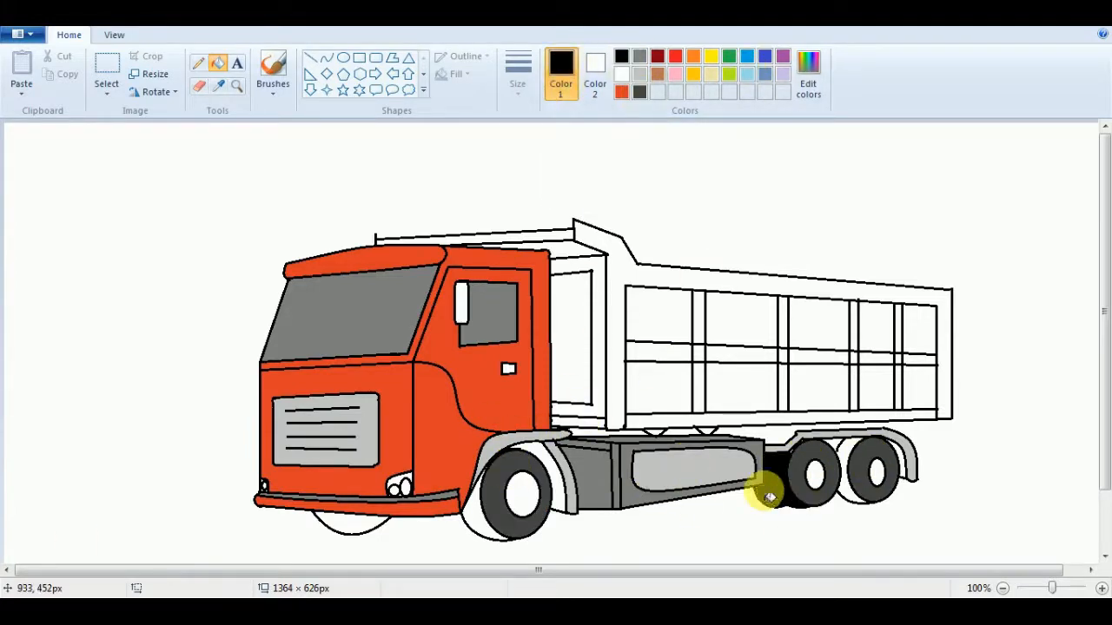
click(842, 453)
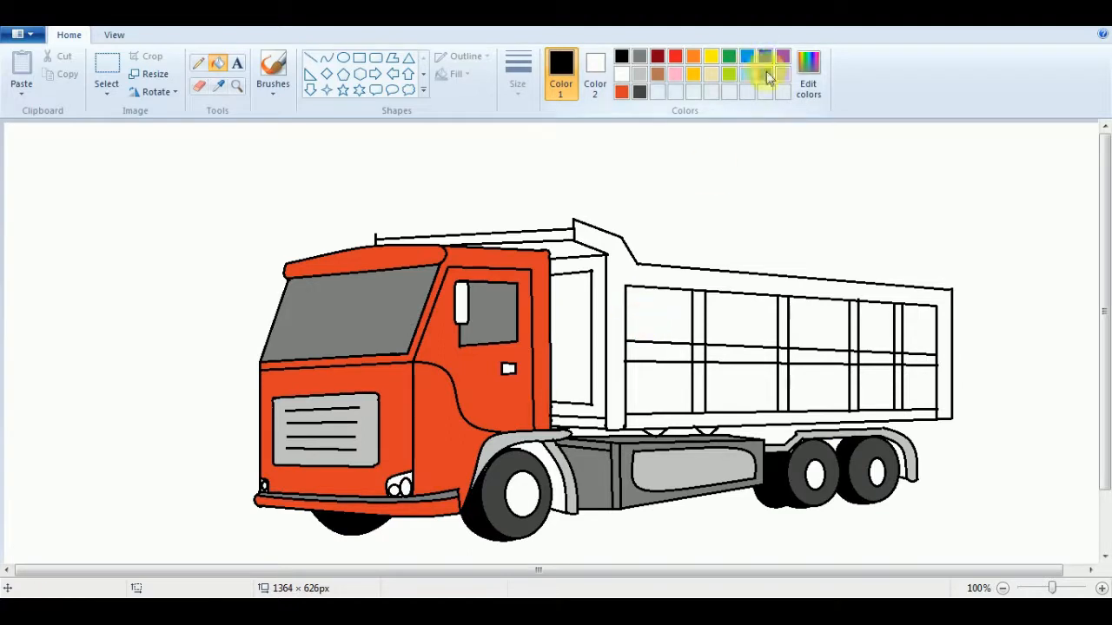
Erase the post lines crossing the cargo bed's middle rail and redraw the rail's upper edge near the rear in black.
click(764, 74)
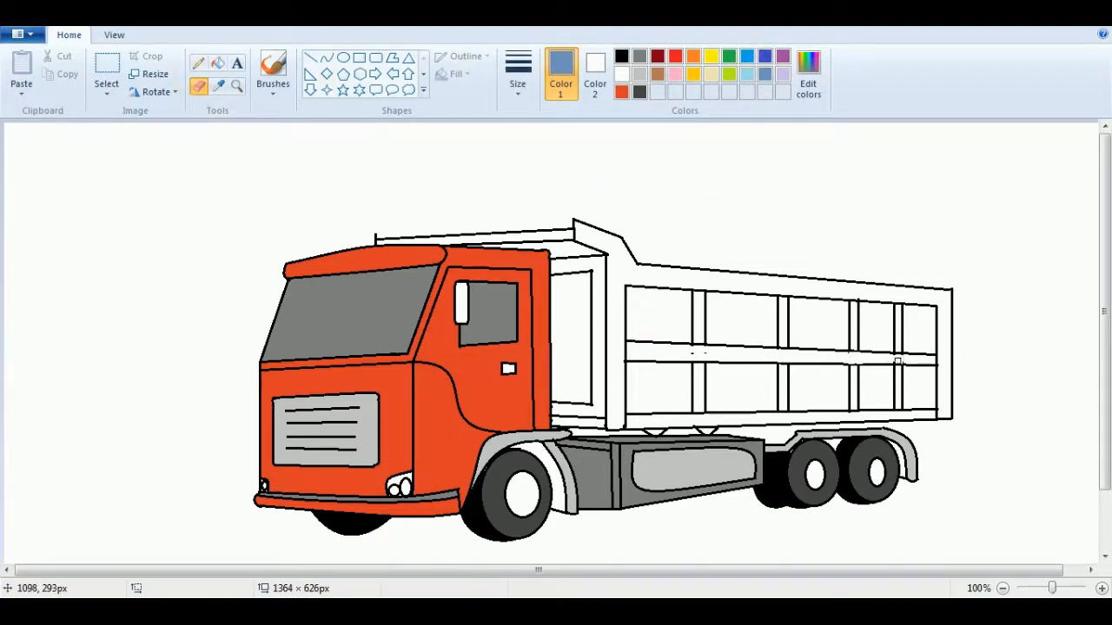
click(310, 57)
drag(846, 351, 919, 355)
click(621, 57)
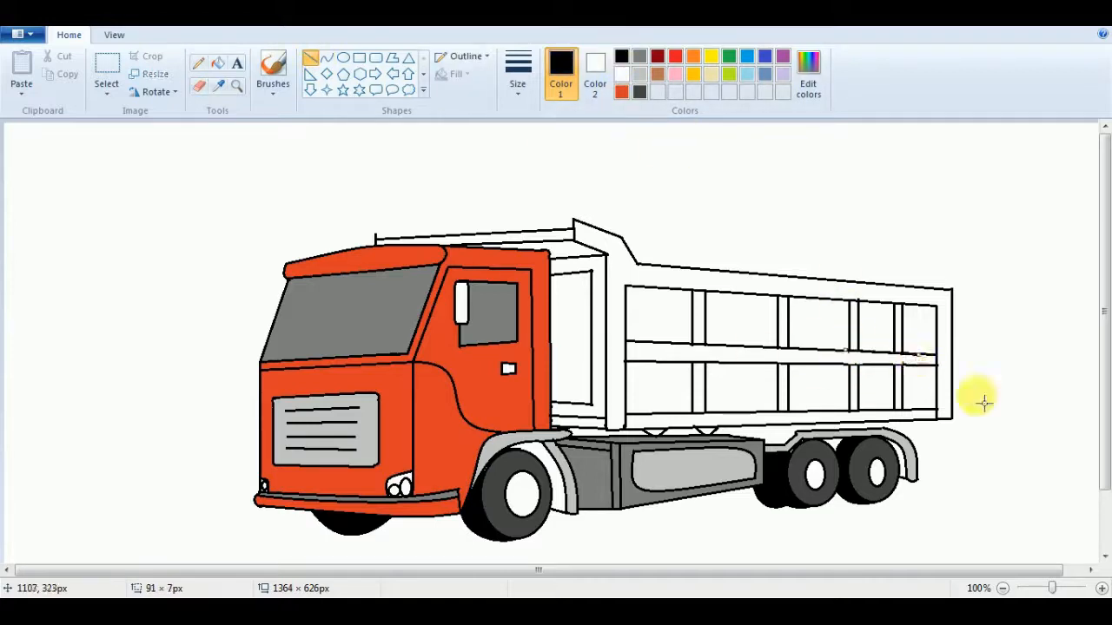
Fill the cargo bed's far edge, side frame, middle and lower rails and front wall frame with blue-gray.
click(764, 74)
click(217, 62)
click(387, 237)
click(597, 244)
click(663, 351)
click(655, 420)
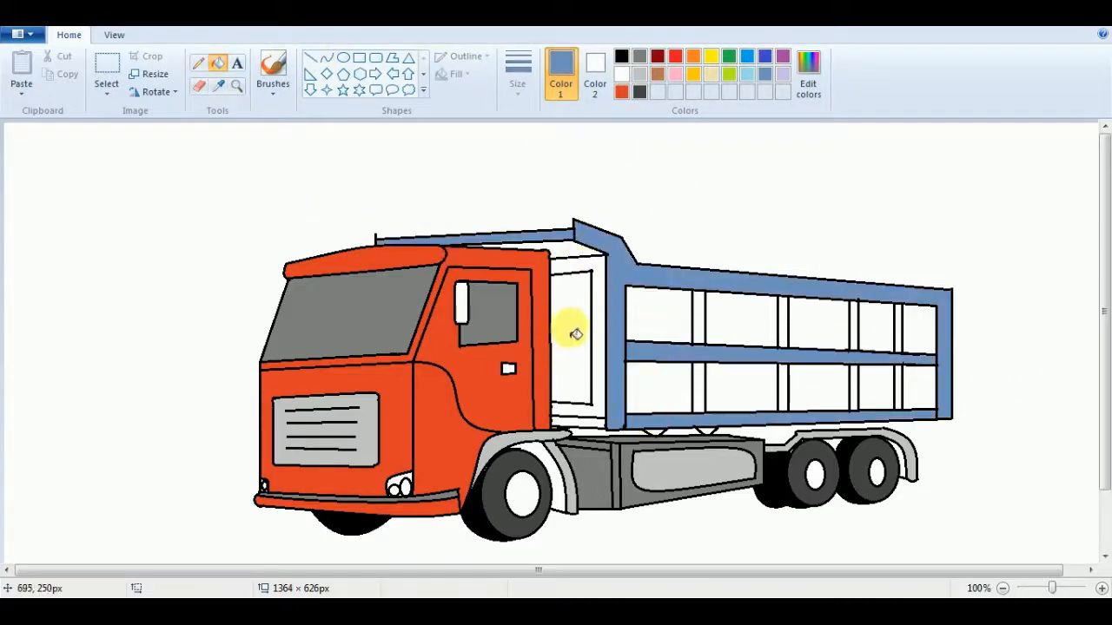
click(573, 248)
click(600, 358)
click(588, 423)
Fill the upper and lower rows of cargo bed side panels with the custom orange-red.
click(622, 92)
click(663, 314)
click(740, 321)
click(814, 324)
click(876, 328)
click(918, 331)
click(919, 386)
click(876, 387)
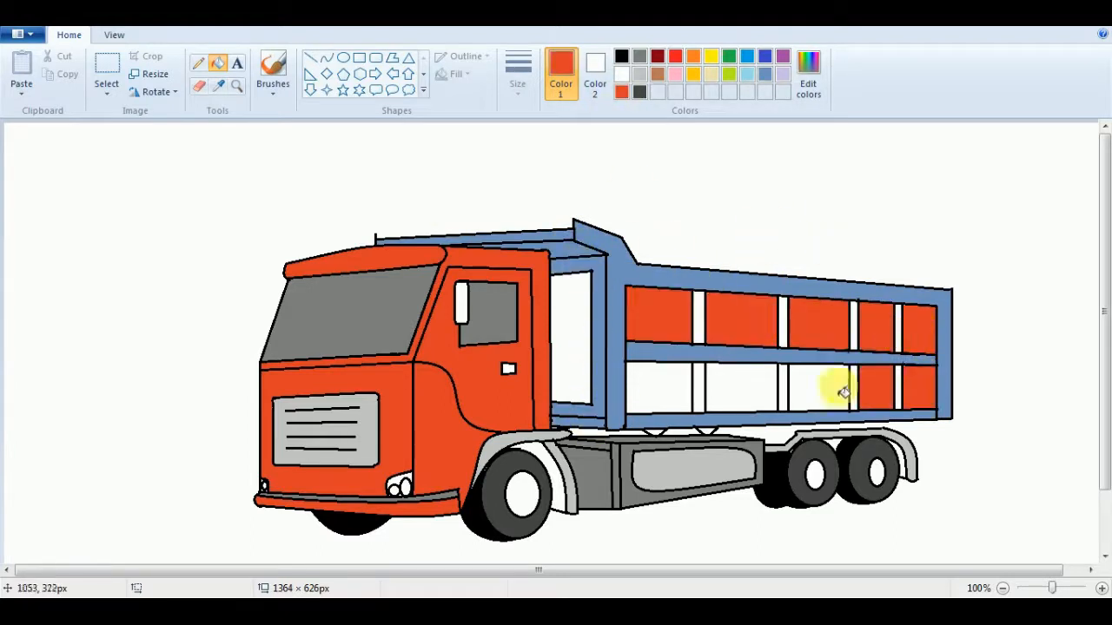
click(549, 476)
Fill the hubs of both rear wheels and the front wheel with black.
click(621, 56)
click(814, 475)
click(877, 472)
click(522, 495)
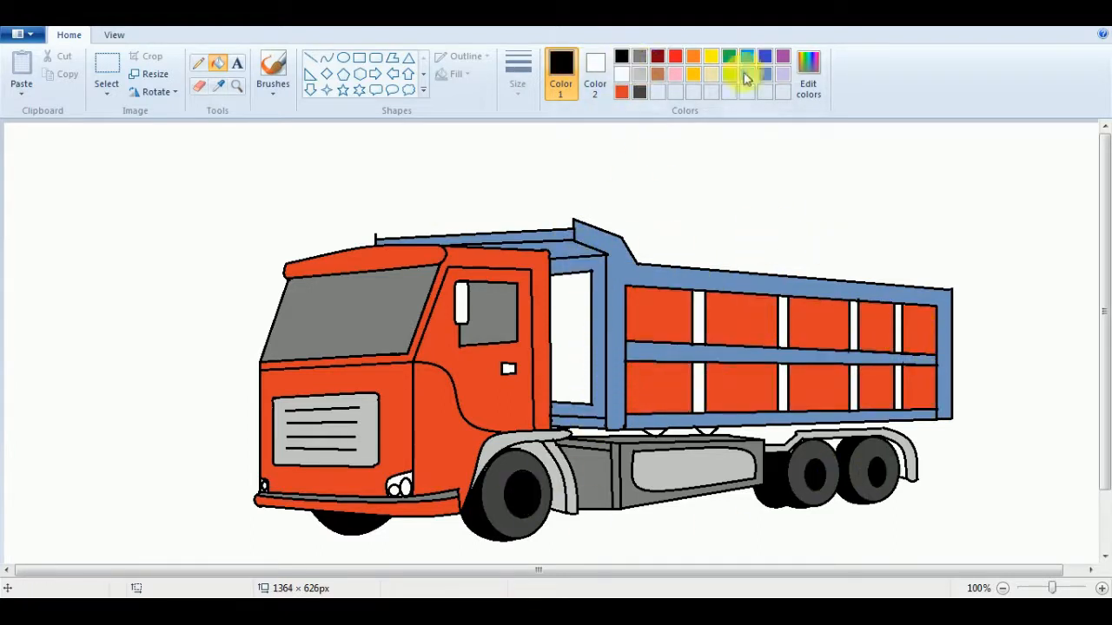
Define a custom dark blue and fill the cargo bed's front wall panel and vertical side posts with it.
click(764, 75)
click(808, 74)
click(405, 417)
click(580, 330)
click(697, 330)
click(698, 384)
click(783, 327)
click(783, 384)
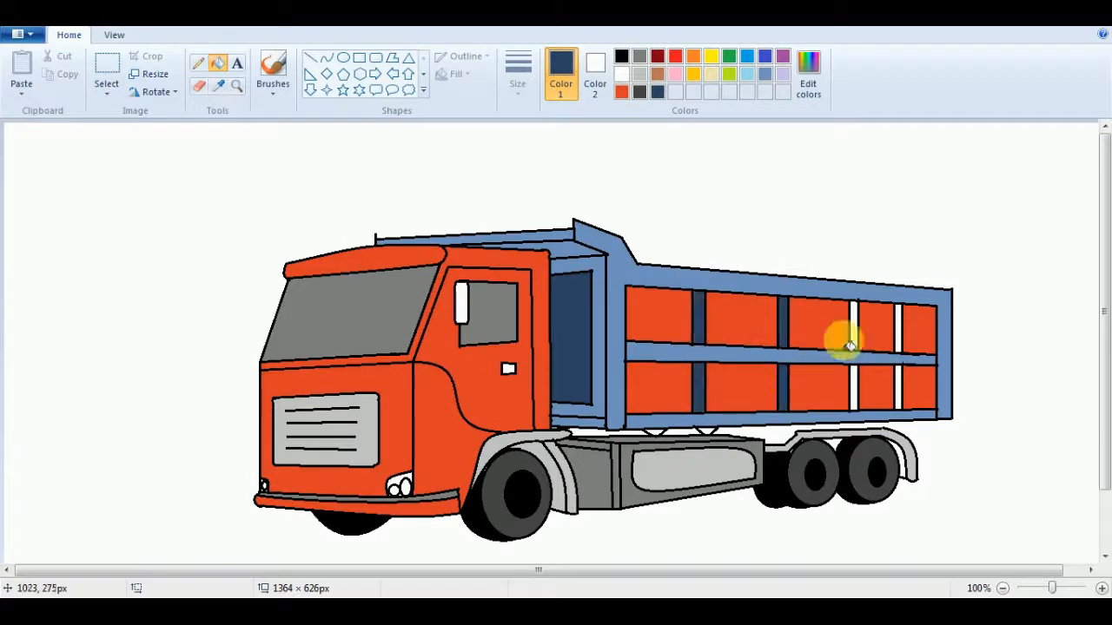
click(853, 334)
click(854, 383)
click(898, 334)
Fill the door handle with medium gray, and the side mirror and headlight surround with black.
click(621, 56)
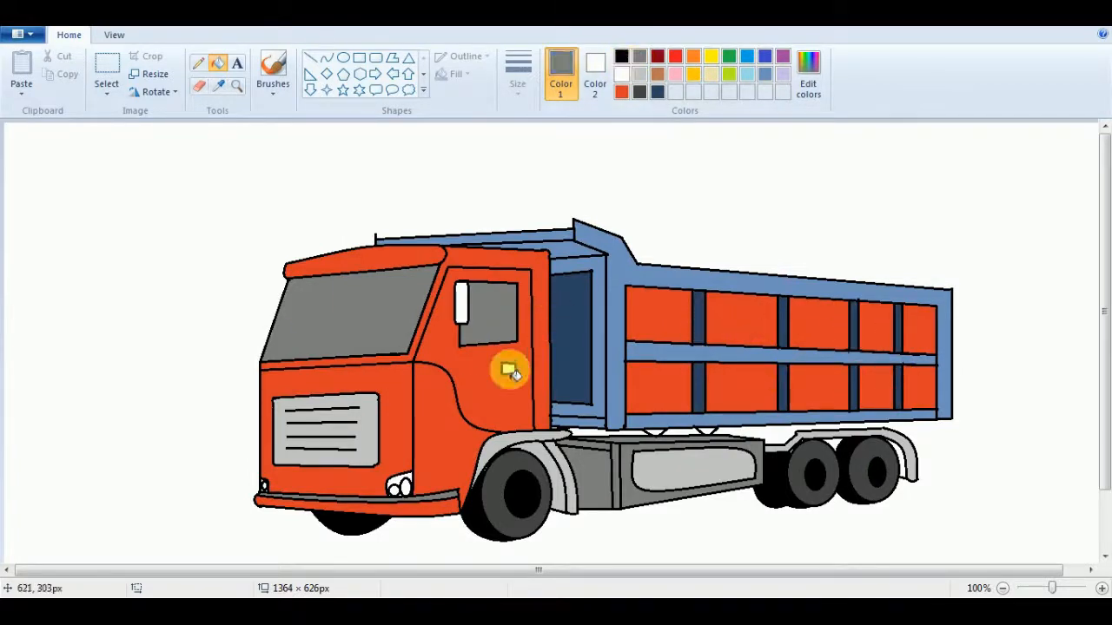
click(508, 369)
click(462, 304)
click(396, 488)
Examine the headlights, chassis and rear mudguard up close for small unpainted gaps.
click(1102, 589)
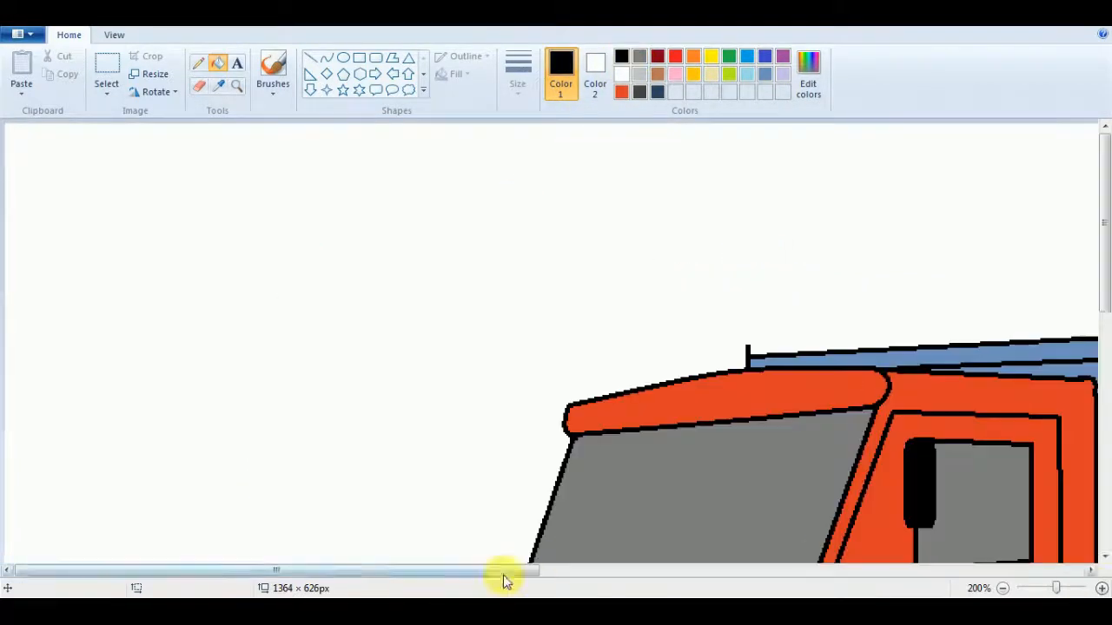
drag(1103, 300, 1102, 458)
click(199, 63)
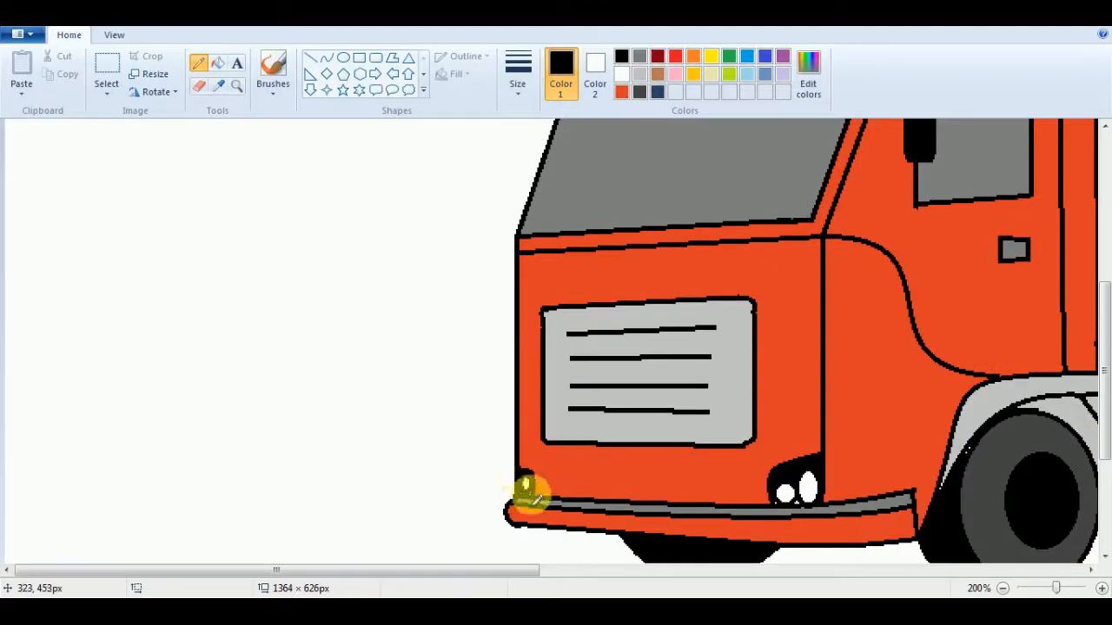
drag(532, 570, 906, 571)
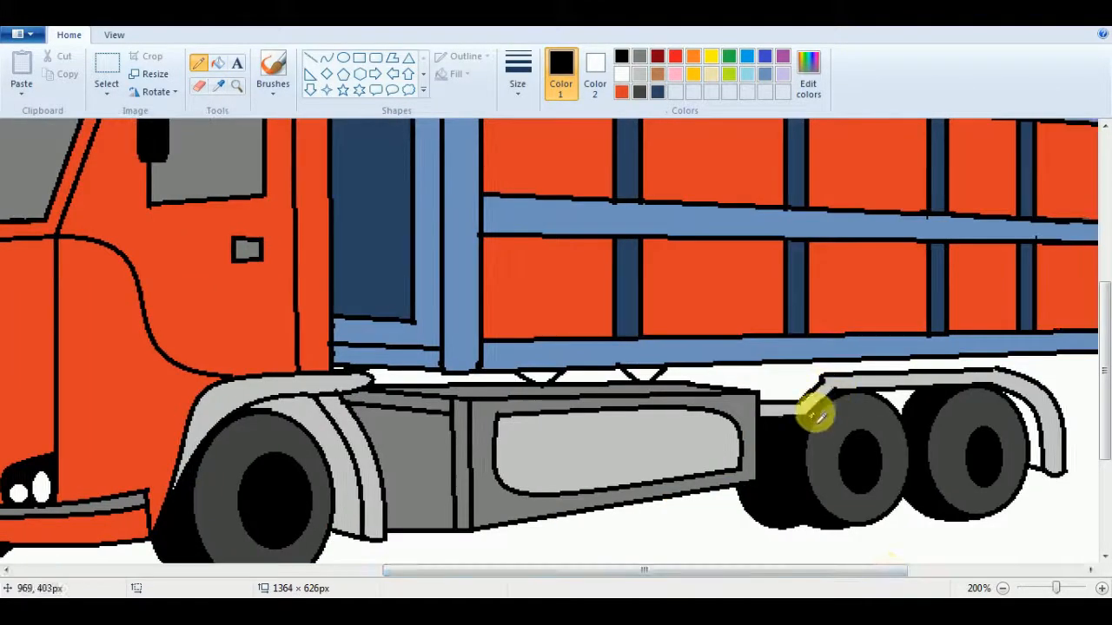
click(1002, 589)
drag(1104, 354, 1101, 286)
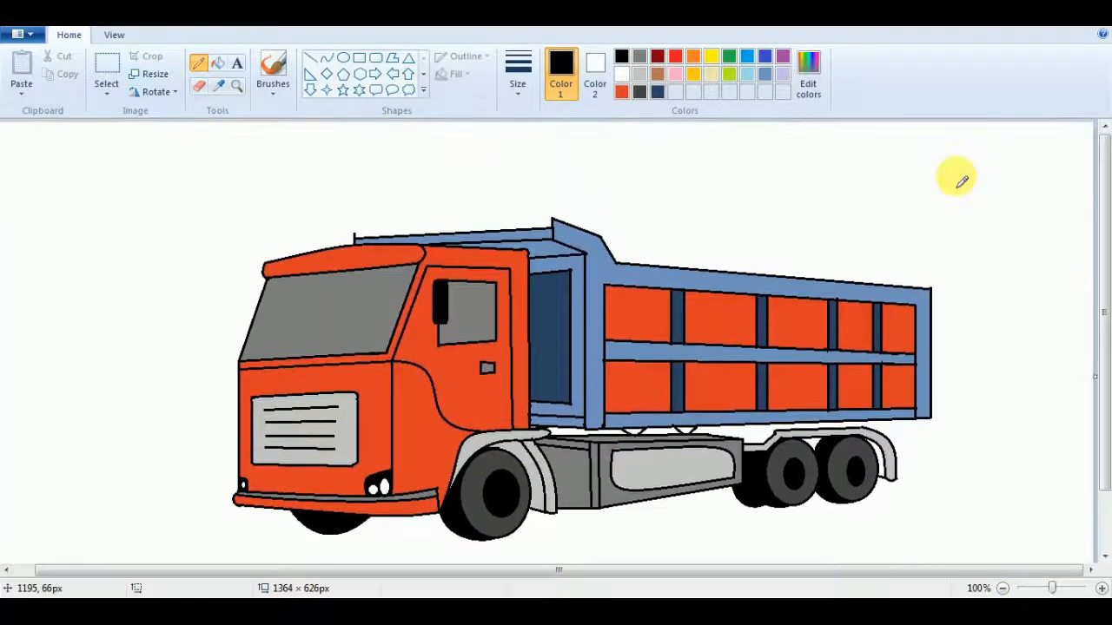
Try to draw a short black line at the front end of the rear mudguard's rail, and undo it.
click(219, 85)
click(777, 427)
click(310, 58)
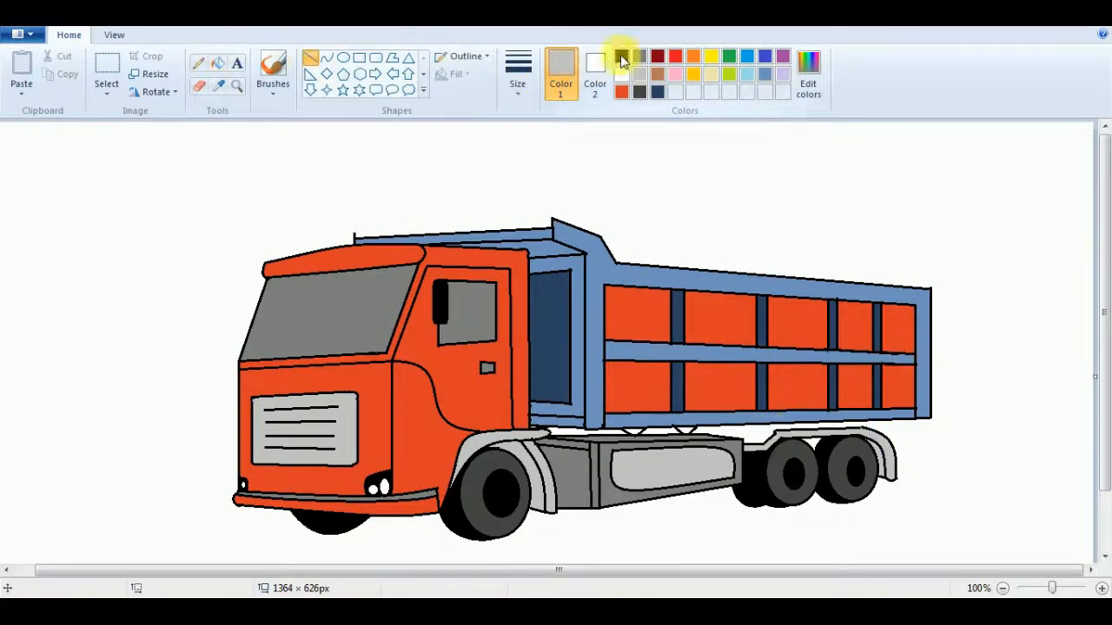
click(621, 58)
mouse_move(743, 435)
mouse_down()
mouse_move(776, 431)
mouse_move(742, 438)
mouse_up()
click(935, 434)
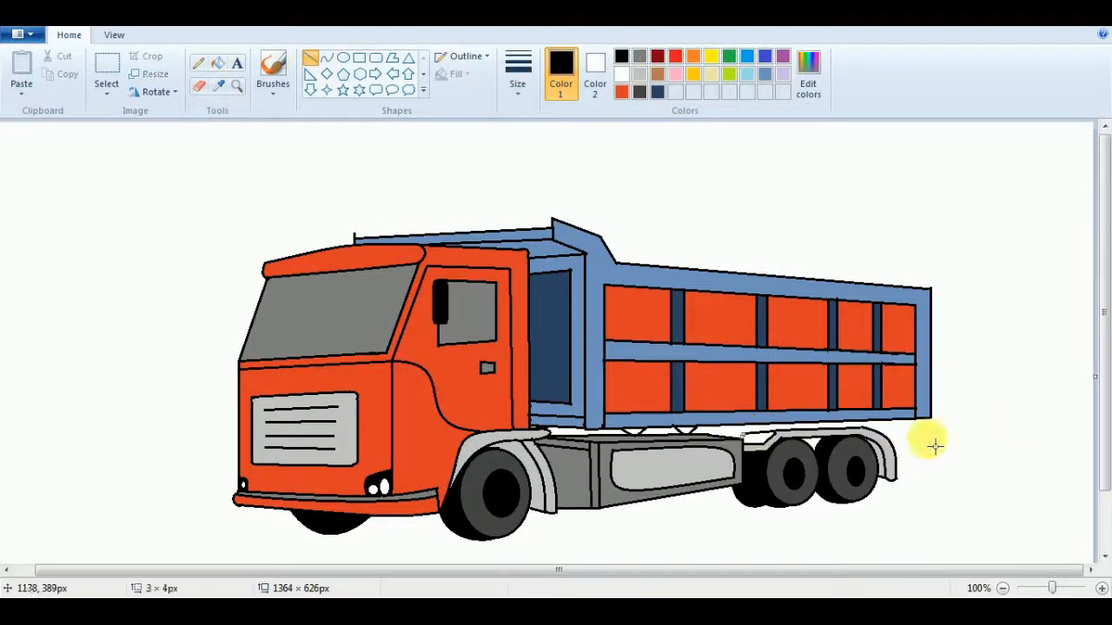
click(1023, 443)
key(ctrl+z)
key(ctrl+z)
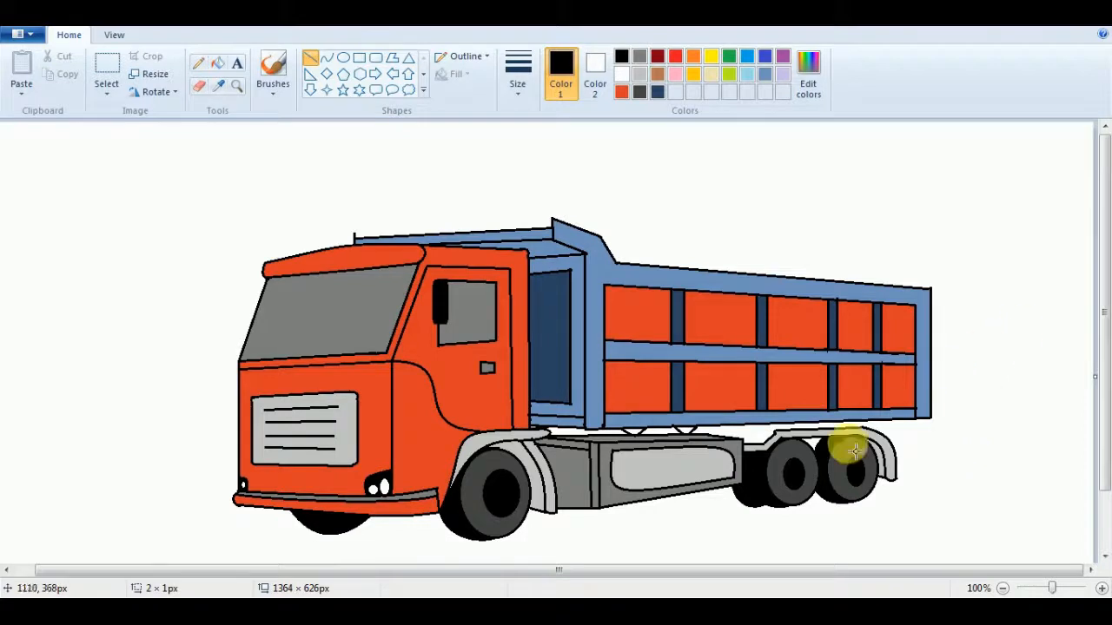